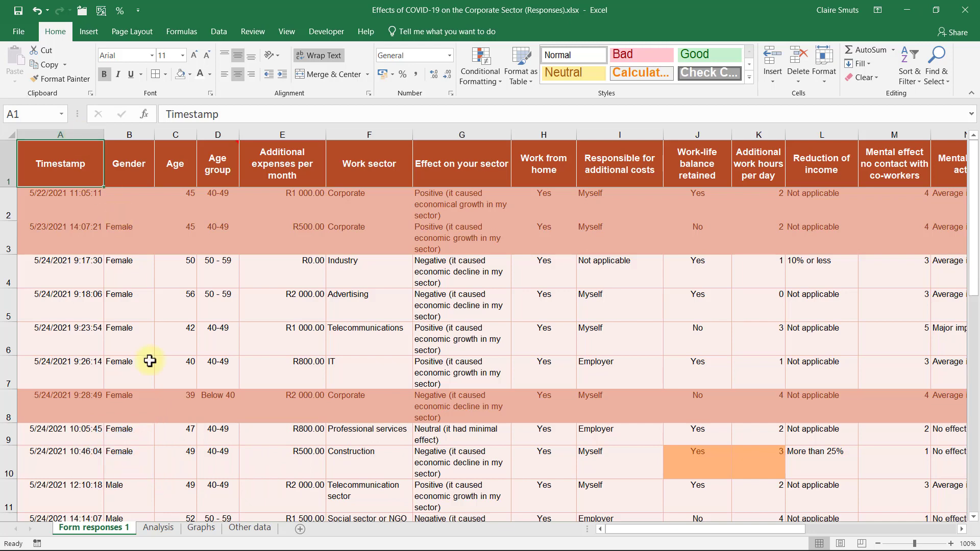
Step: Delete the Timestamp column from the Form responses 1 sheet and check the Analysis and Graphs sheets
{"action": "right_click", "coordinate": [54, 134]}
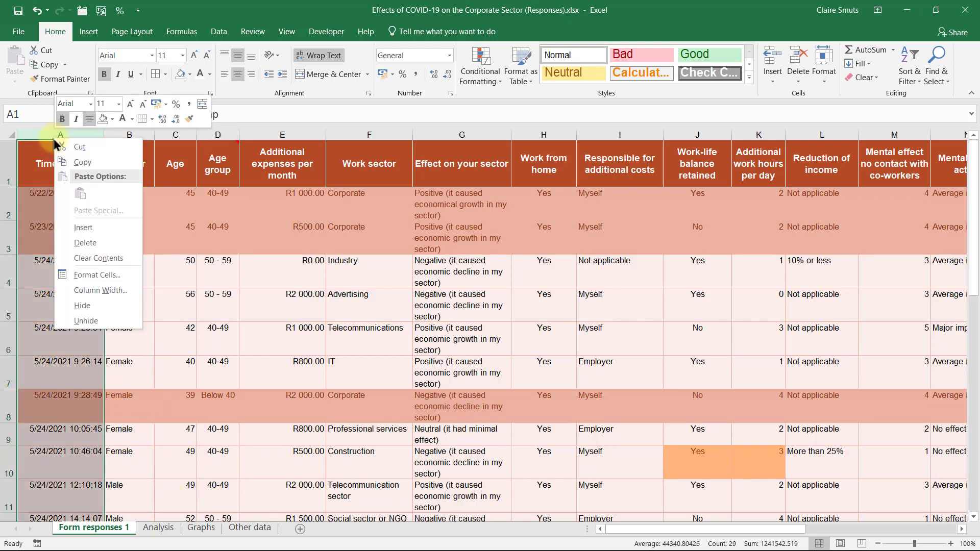
{"action": "left_click", "coordinate": [100, 249]}
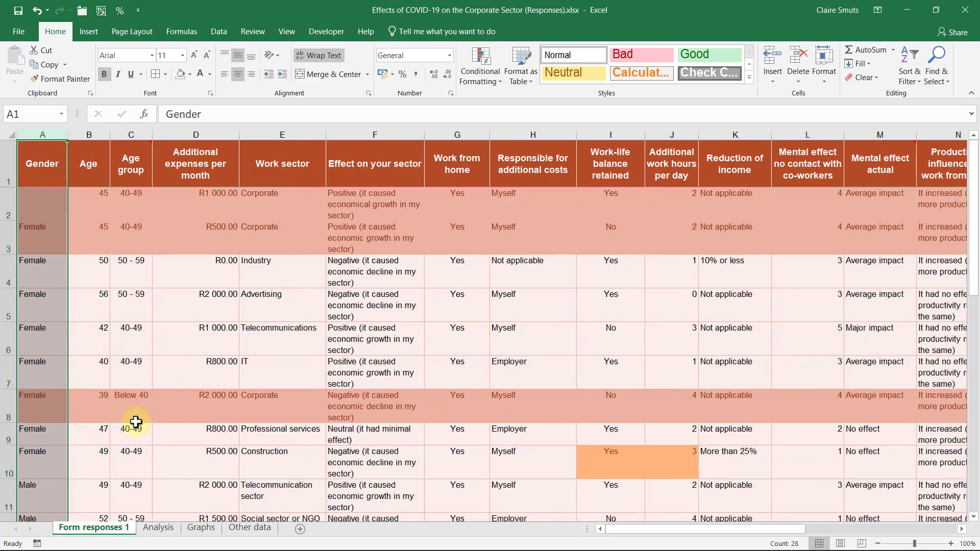
{"action": "left_click", "coordinate": [158, 527]}
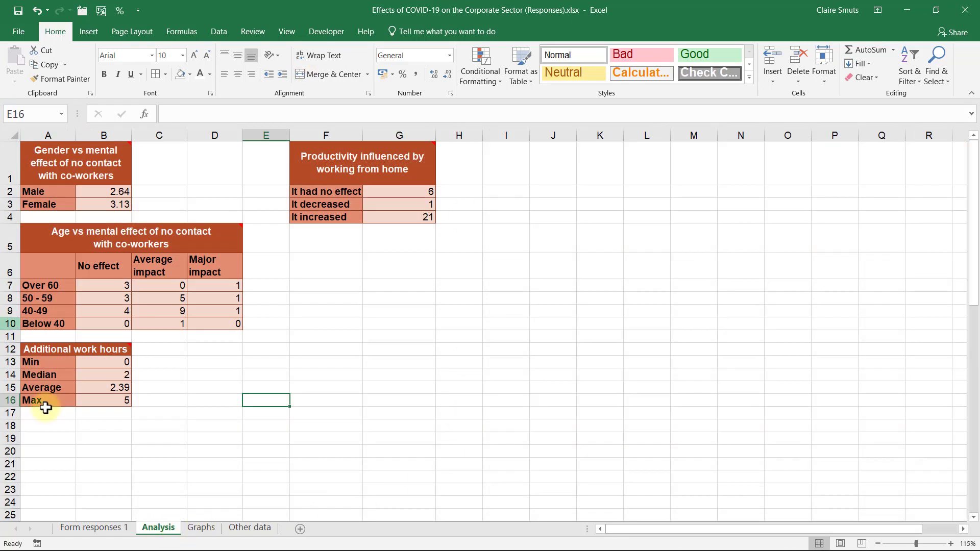
{"action": "left_click", "coordinate": [199, 529]}
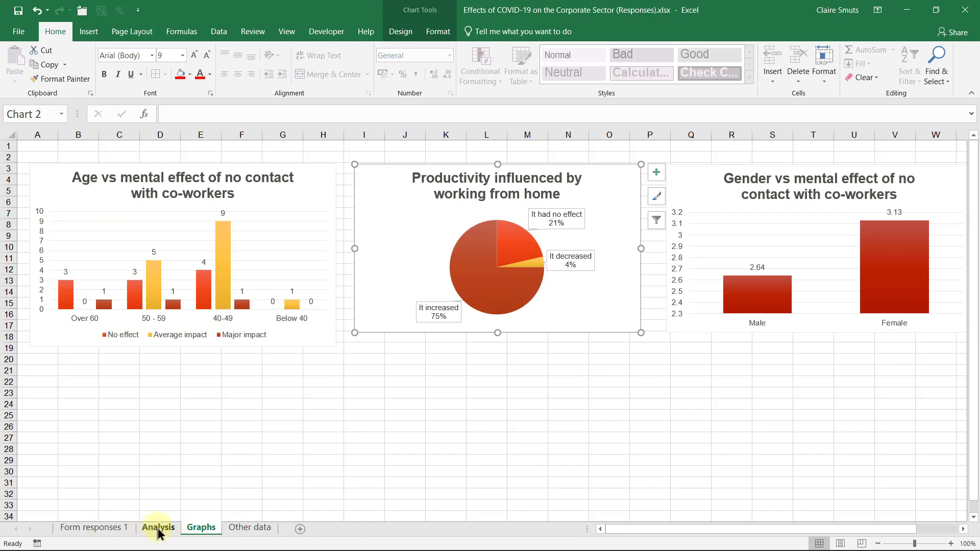
{"action": "left_click", "coordinate": [104, 528]}
Step: Delete the Work sector, Effect on your sector, Work from home and Responsible for additional costs columns, and save and close the workbook
{"action": "left_click", "coordinate": [177, 258]}
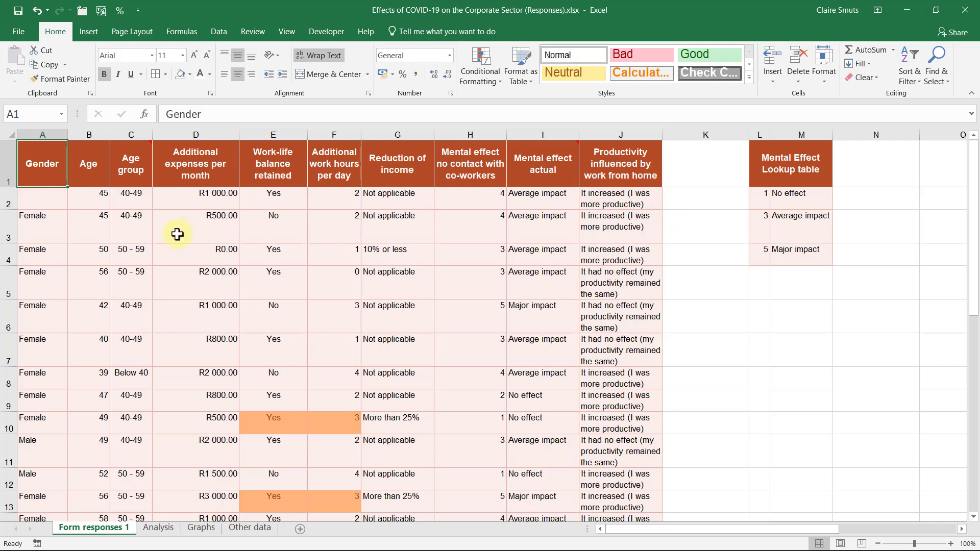
{"action": "left_click", "coordinate": [19, 11]}
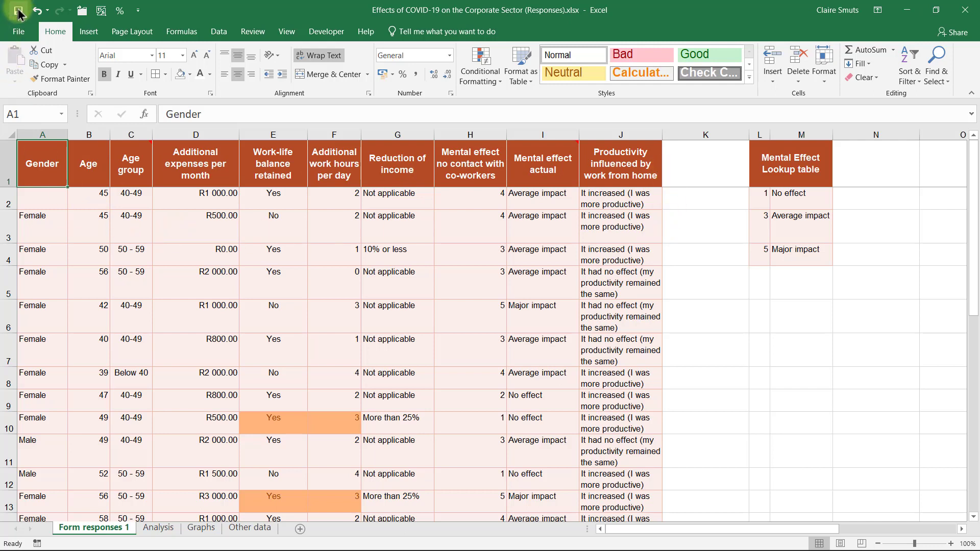
{"action": "left_click", "coordinate": [965, 10]}
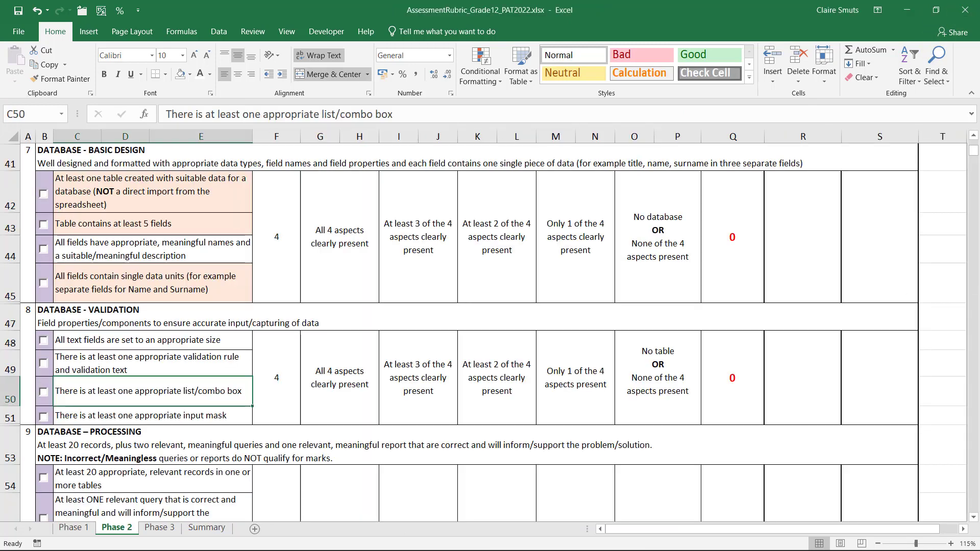
Step: Switch to File Explorer and open the Effects of COVID-19 on the Corporate Sector workbook from the Database folder in Phase 2
{"action": "key", "text": "alt+Tab"}
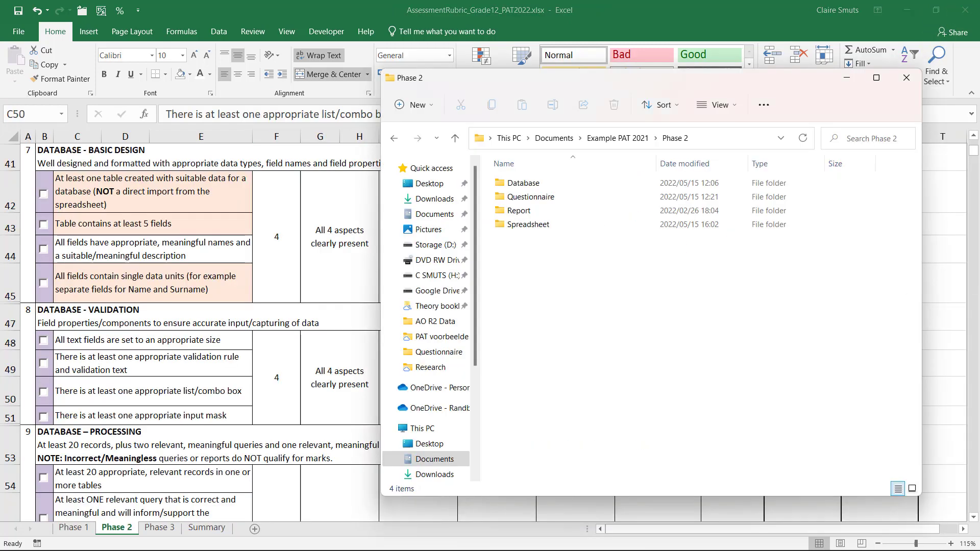
{"action": "double_click", "coordinate": [546, 183]}
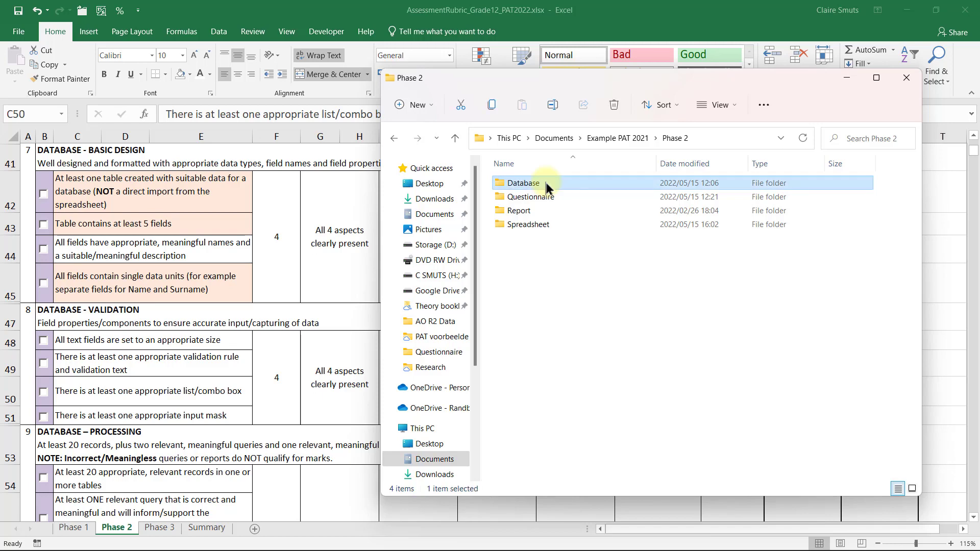
{"action": "left_click", "coordinate": [635, 184]}
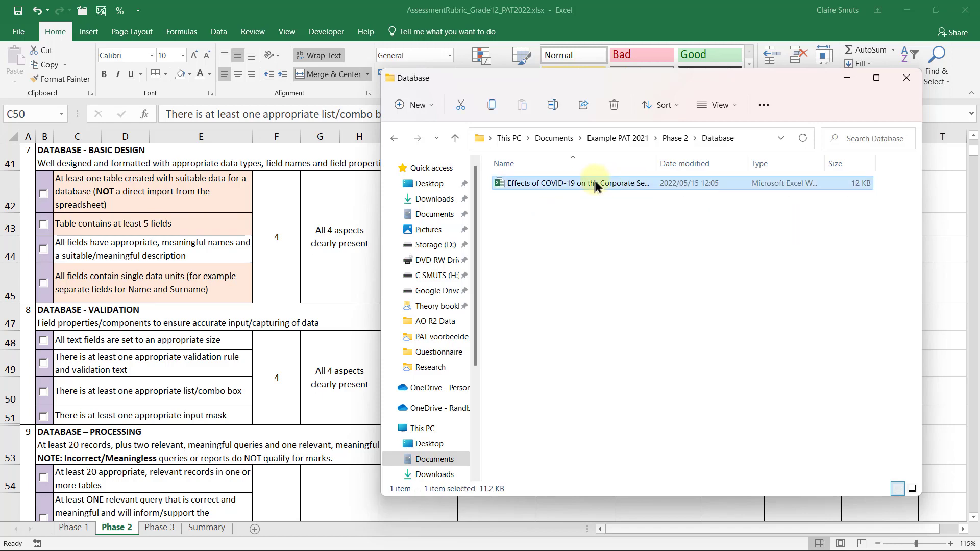
{"action": "double_click", "coordinate": [595, 184]}
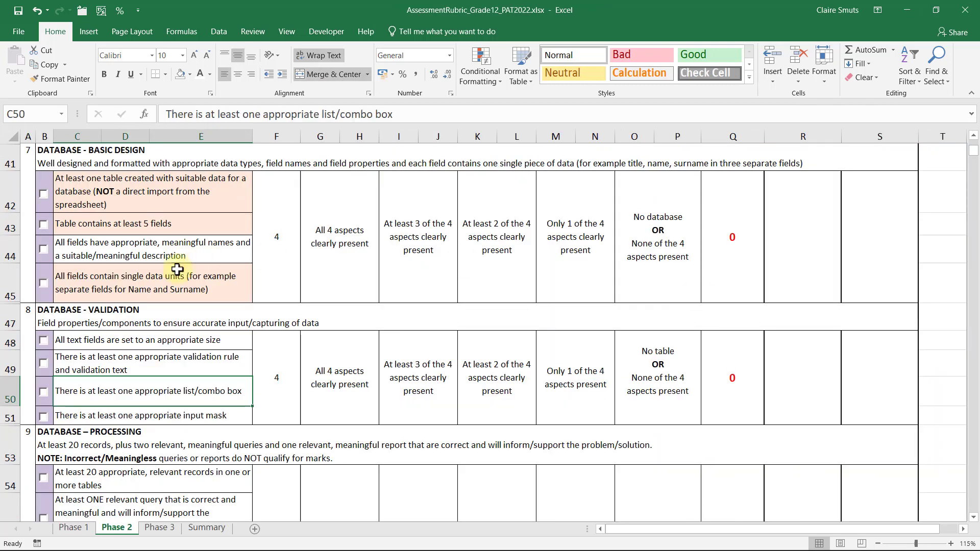
Step: Examine the Database – Validation and Database – Processing criteria on the Phase 2 sheet of AssessmentRubric_Grade12_PAT2022.xlsx
{"action": "left_click", "coordinate": [199, 315]}
{"action": "scroll", "coordinate": [201, 351], "scroll_direction": "down", "scroll_amount": 2}
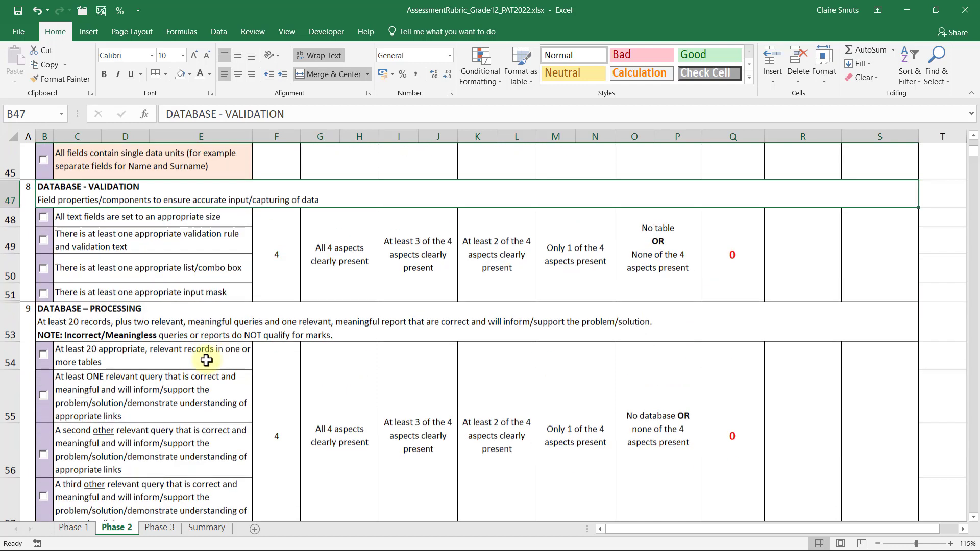
{"action": "left_click", "coordinate": [225, 194]}
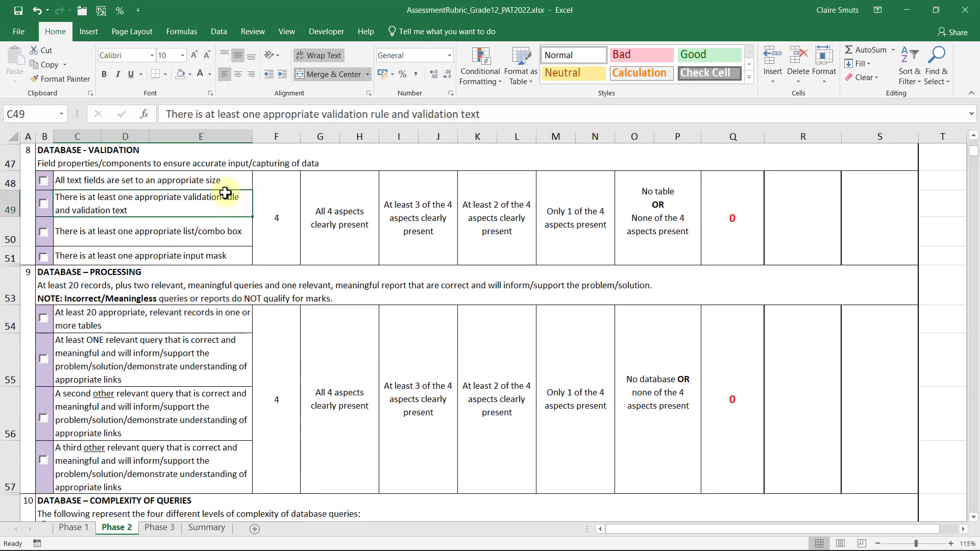
{"action": "left_click", "coordinate": [223, 234]}
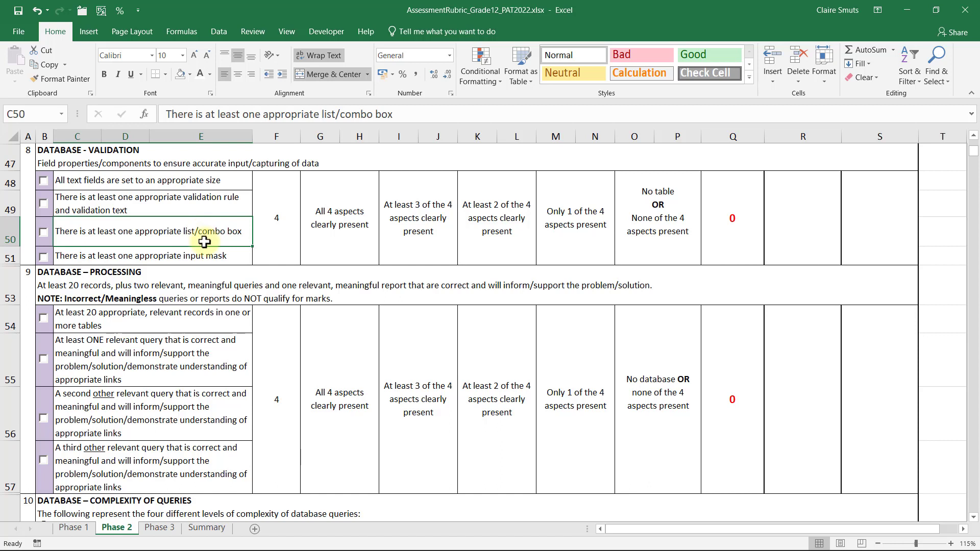
{"action": "left_click", "coordinate": [214, 255]}
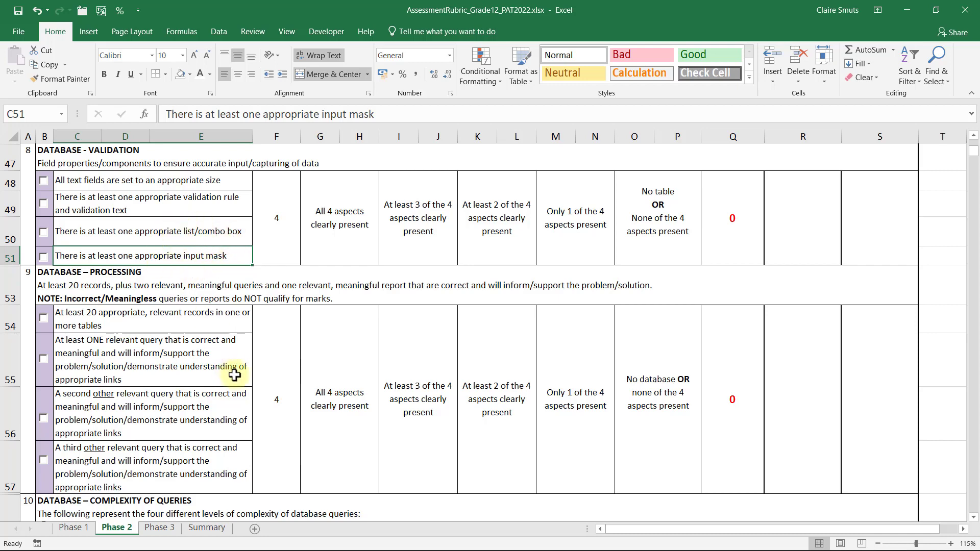
{"action": "scroll", "coordinate": [235, 375], "scroll_direction": "down", "scroll_amount": 2}
{"action": "left_click_drag", "start_coordinate": [171, 199], "coordinate": [169, 239]}
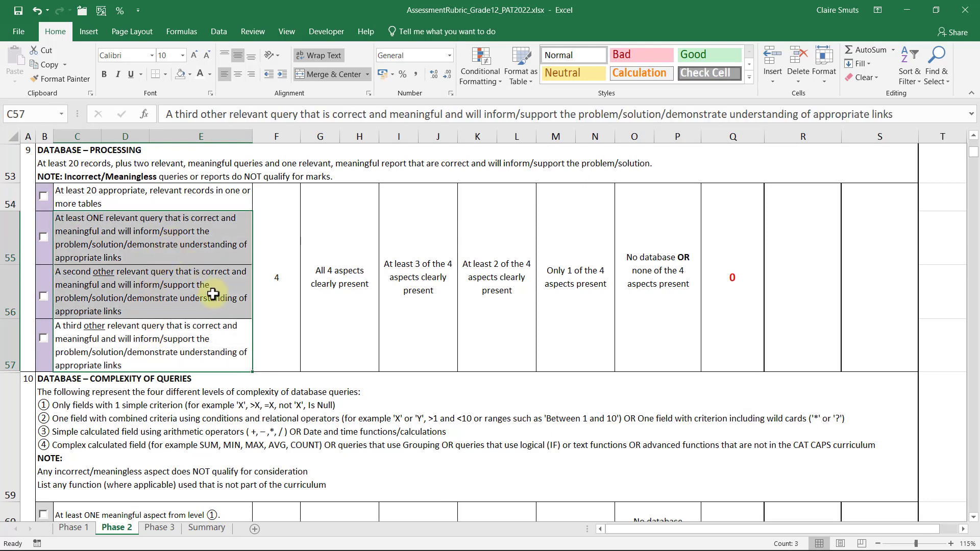
Step: Examine the level 1 and level 2 query descriptions under Database – Complexity of Queries, covering simple criteria, combined criteria, ranges and wildcards
{"action": "scroll", "coordinate": [212, 295], "scroll_direction": "down", "scroll_amount": 2}
{"action": "left_click", "coordinate": [259, 174]}
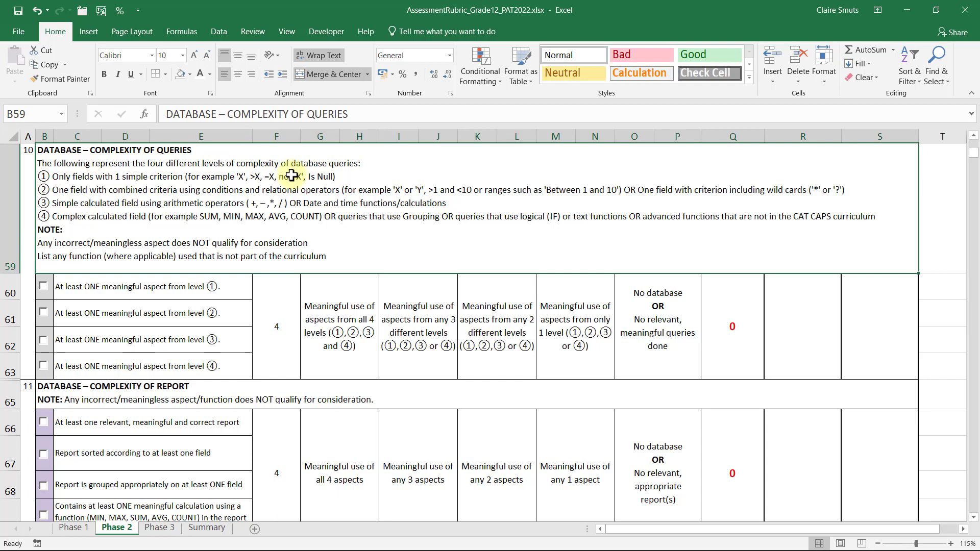
{"action": "double_click", "coordinate": [244, 168]}
{"action": "left_click_drag", "start_coordinate": [115, 177], "coordinate": [351, 181]}
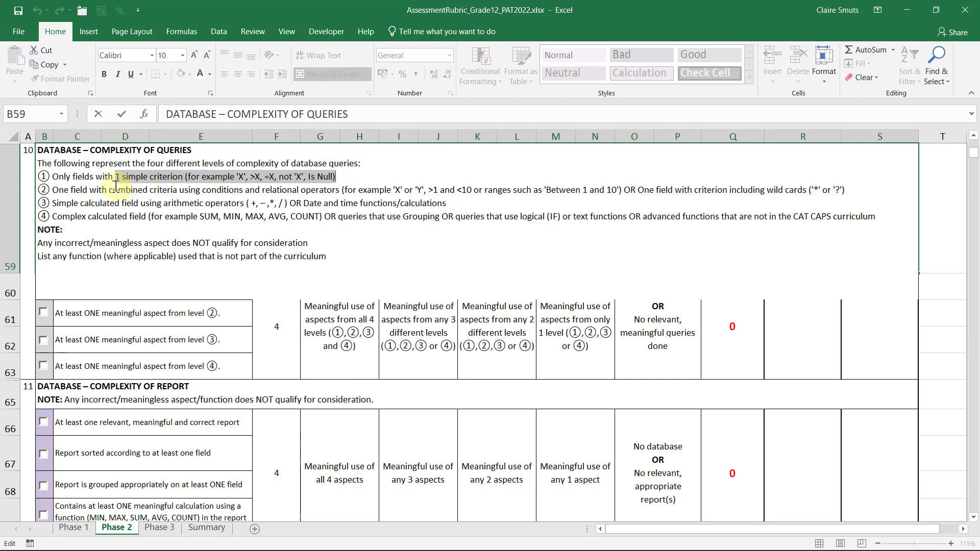
{"action": "left_click_drag", "start_coordinate": [117, 189], "coordinate": [444, 190]}
{"action": "left_click", "coordinate": [556, 190]}
{"action": "double_click", "coordinate": [570, 189]}
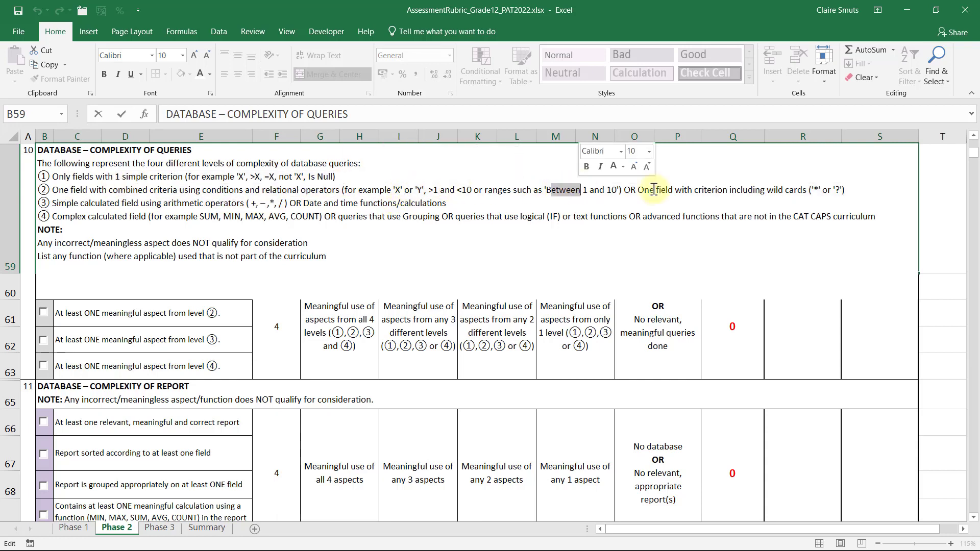
{"action": "left_click_drag", "start_coordinate": [808, 189], "coordinate": [824, 187]}
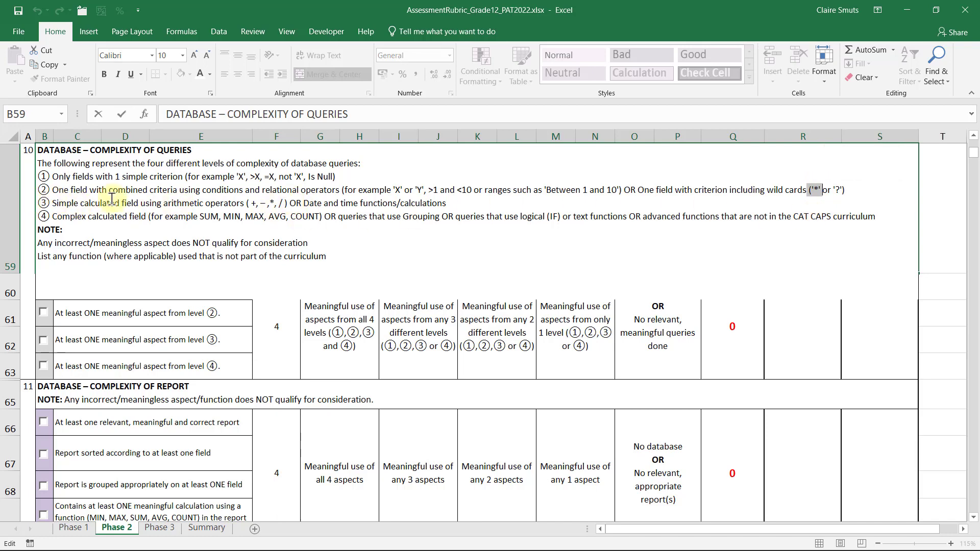
Step: Examine the level 3 and level 4 query descriptions, covering simple and complex calculated fields, grouping, and logical or text functions
{"action": "left_click_drag", "start_coordinate": [80, 202], "coordinate": [139, 203]}
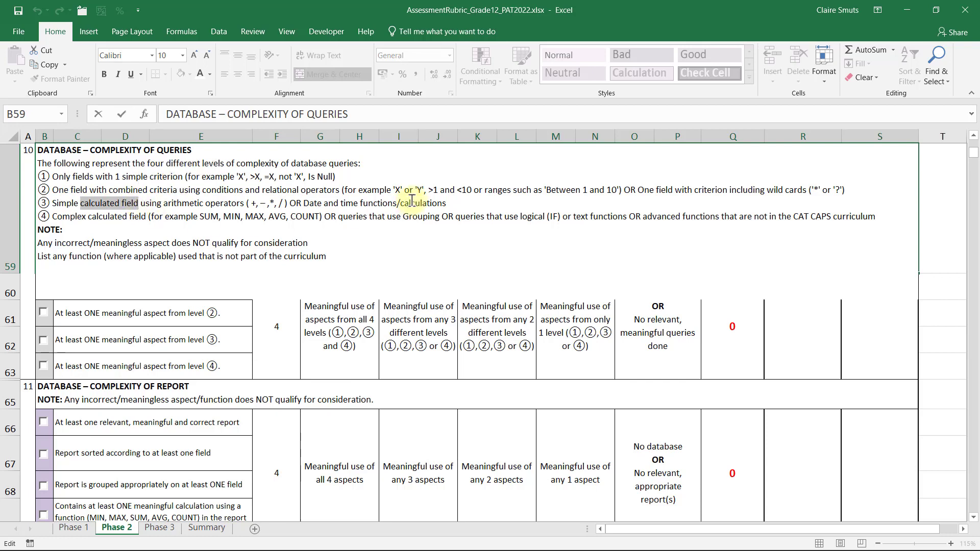
{"action": "left_click_drag", "start_coordinate": [246, 203], "coordinate": [398, 203]}
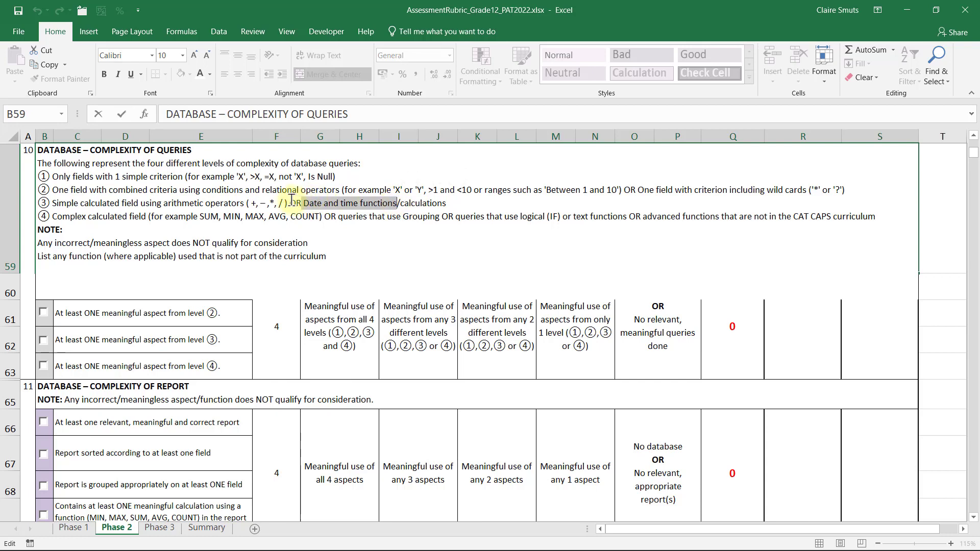
{"action": "left_click_drag", "start_coordinate": [288, 204], "coordinate": [76, 204]}
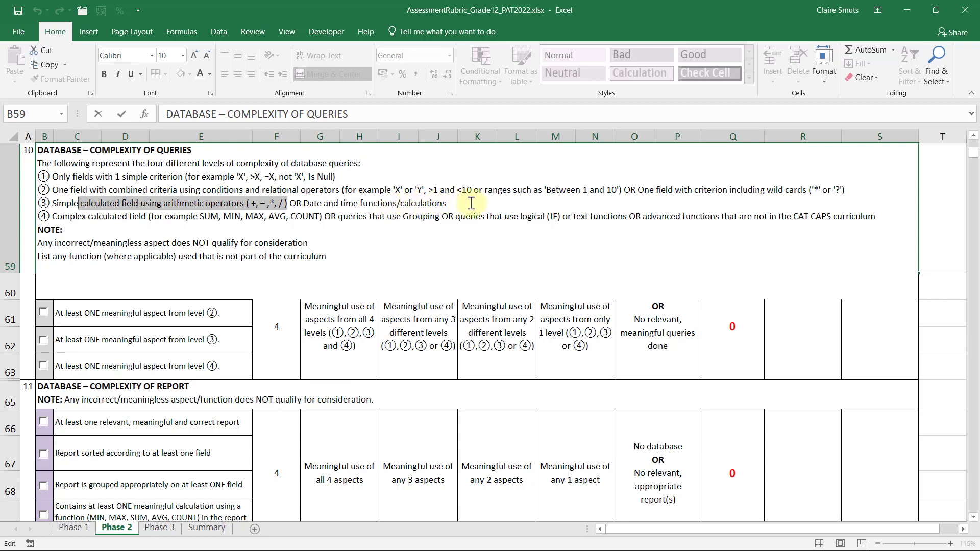
{"action": "left_click_drag", "start_coordinate": [462, 202], "coordinate": [123, 202]}
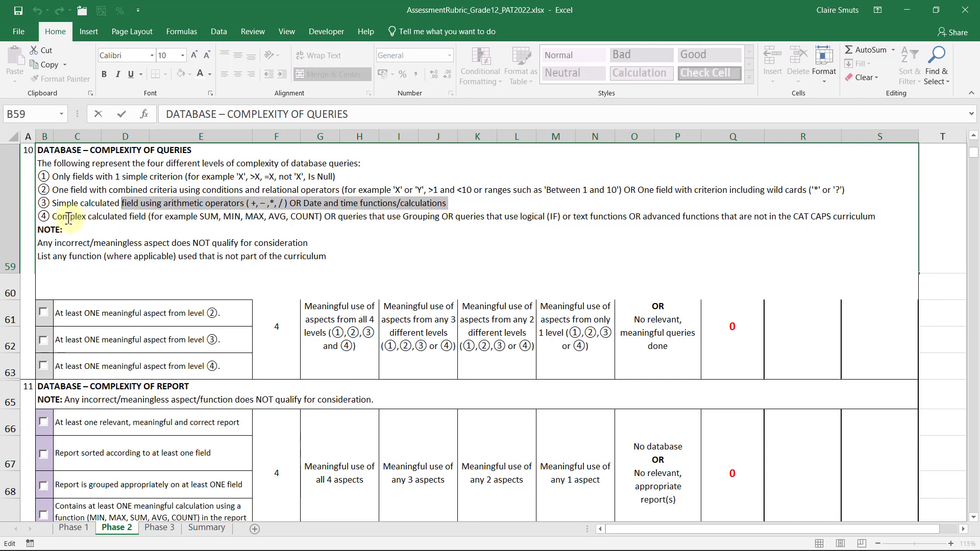
{"action": "left_click_drag", "start_coordinate": [48, 217], "coordinate": [318, 220]}
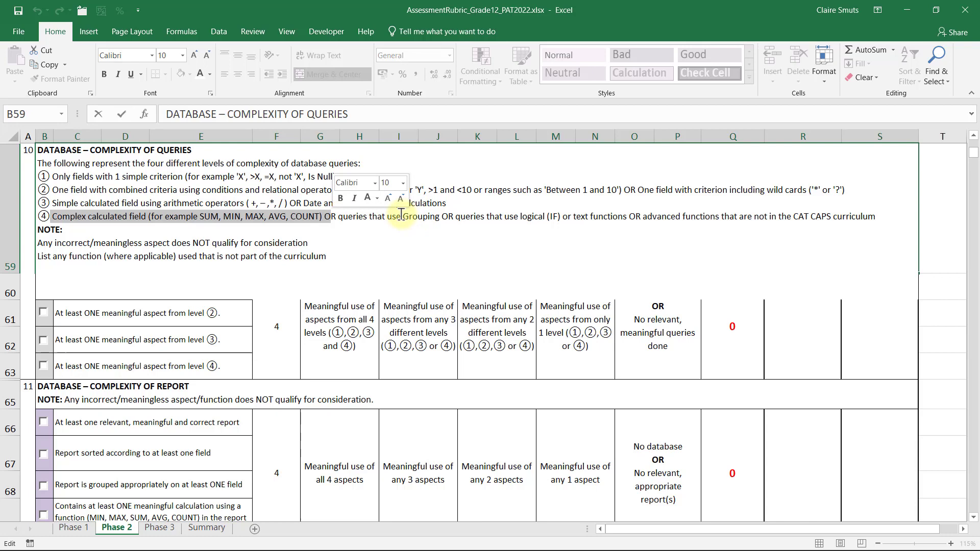
{"action": "left_click_drag", "start_coordinate": [402, 217], "coordinate": [439, 216]}
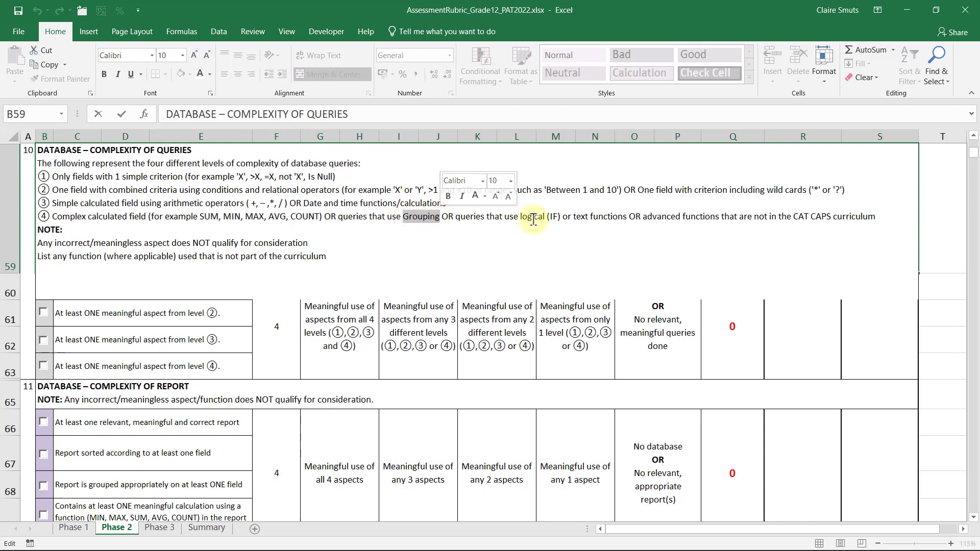
{"action": "left_click_drag", "start_coordinate": [520, 216], "coordinate": [627, 215]}
{"action": "left_click", "coordinate": [852, 316]}
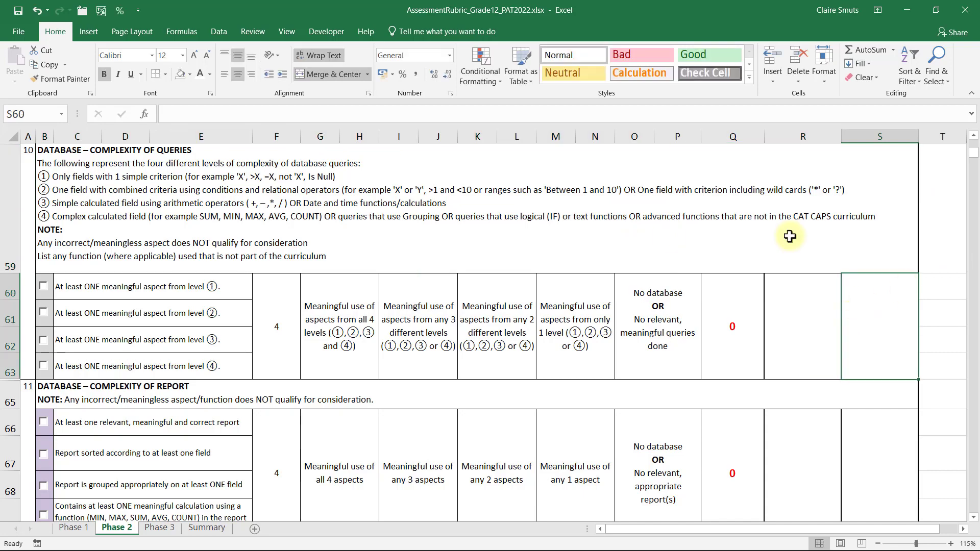
Step: Check the full question headings for work sector and pandemic effect in the Effects of COVID-19 on the Corporate Sector (Responses).xlsx workbook
{"action": "scroll", "coordinate": [676, 355], "scroll_direction": "up", "scroll_amount": 2}
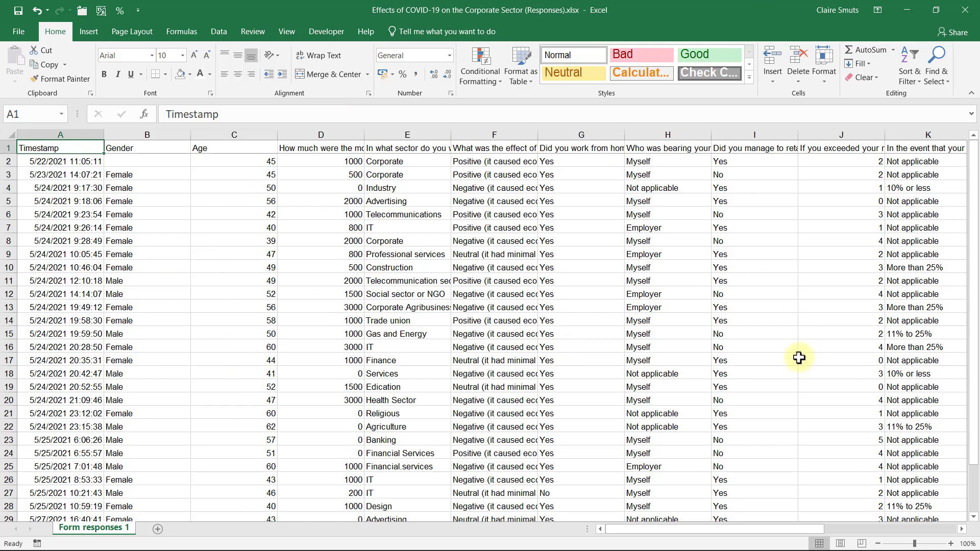
{"action": "left_click", "coordinate": [483, 148]}
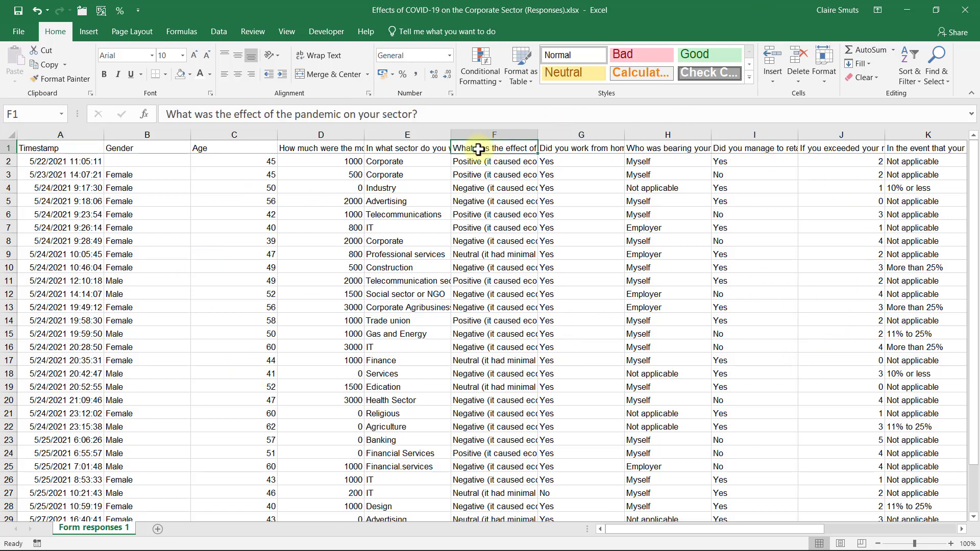
{"action": "left_click", "coordinate": [378, 146]}
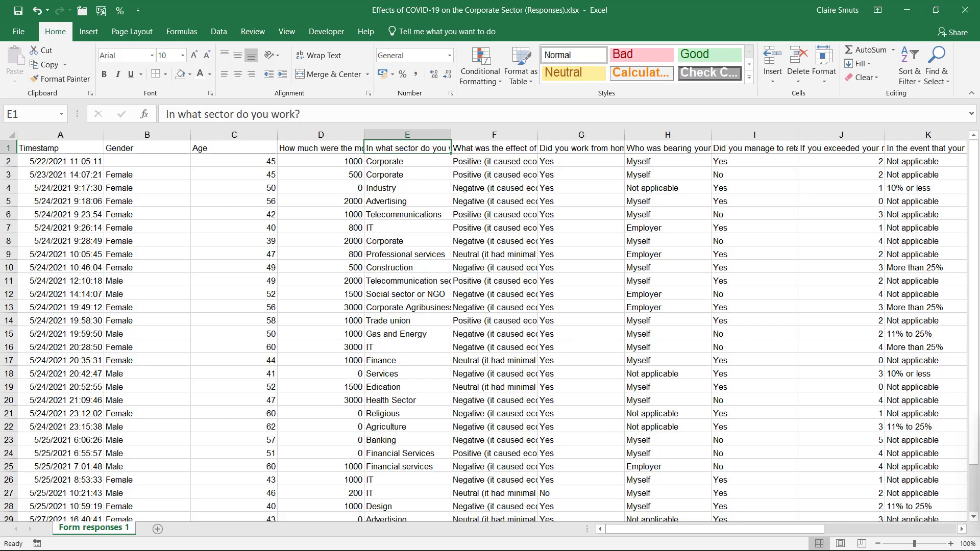
Step: Switch to the browser and read the Access field naming guidelines on maximum name length and disallowed special characters
{"action": "key", "text": "alt+Tab"}
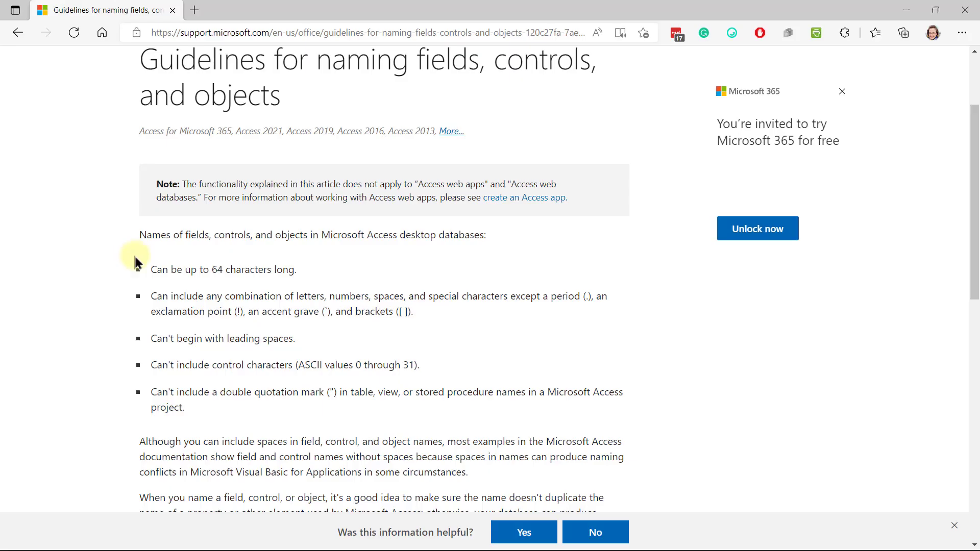
{"action": "left_click_drag", "start_coordinate": [147, 267], "coordinate": [303, 268]}
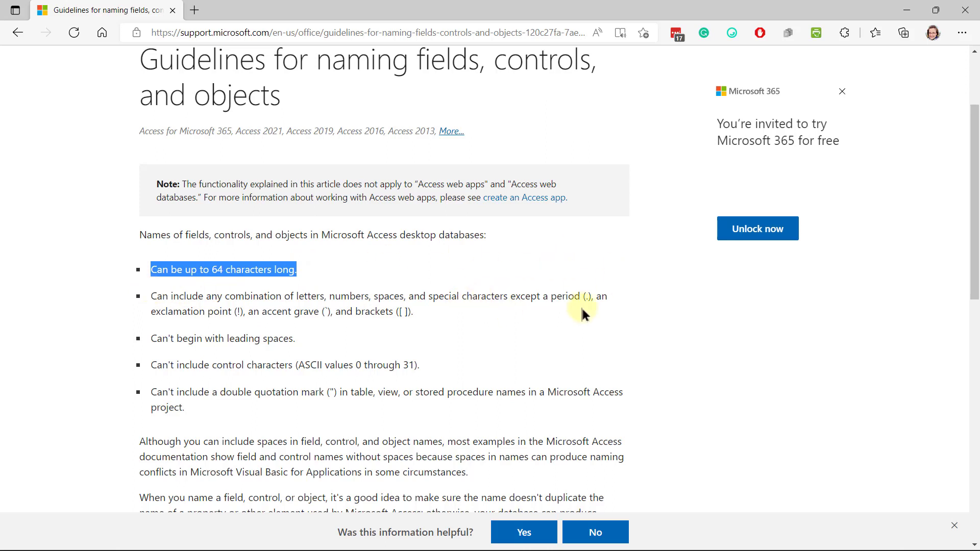
{"action": "left_click_drag", "start_coordinate": [586, 296], "coordinate": [590, 295]}
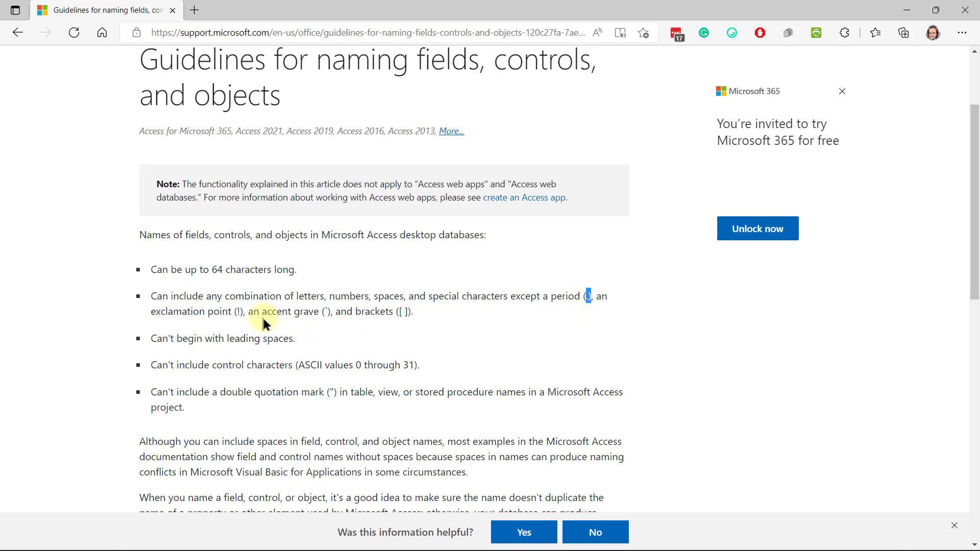
{"action": "left_click", "coordinate": [239, 312]}
{"action": "left_click_drag", "start_coordinate": [236, 311], "coordinate": [241, 312]}
{"action": "left_click_drag", "start_coordinate": [323, 311], "coordinate": [327, 311]}
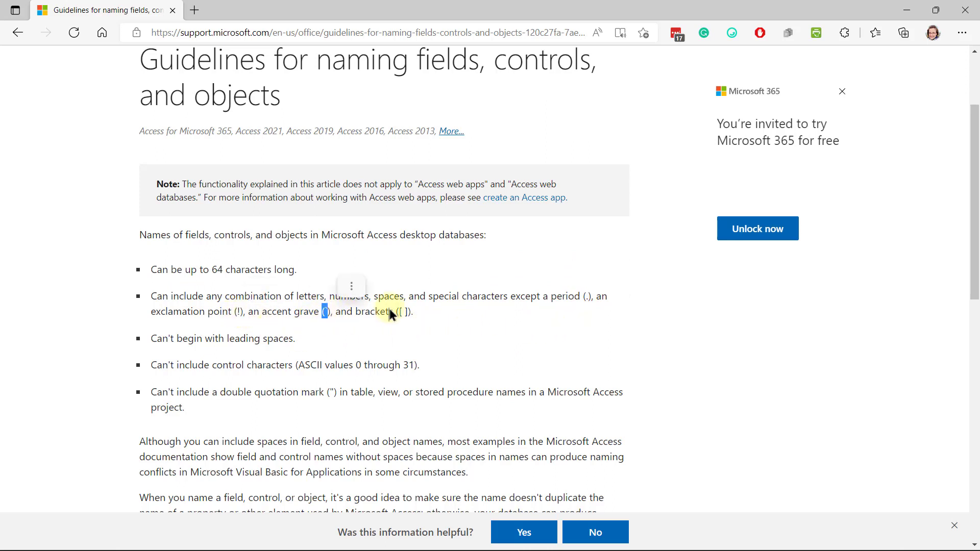
{"action": "left_click_drag", "start_coordinate": [405, 311], "coordinate": [408, 311]}
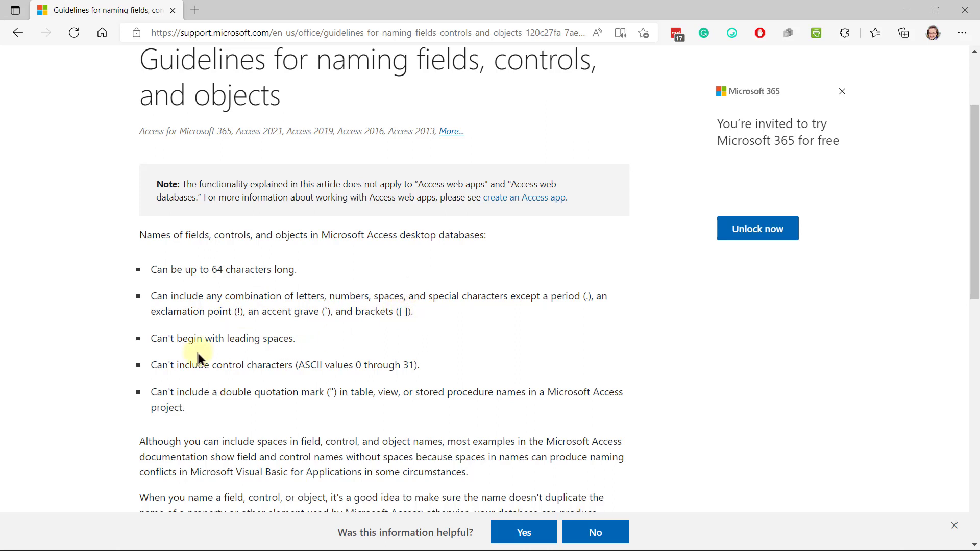
Step: Read the naming rules on leading spaces and double quotation marks, and return to the survey responses workbook to highlight its heading row
{"action": "left_click", "coordinate": [154, 337]}
{"action": "left_click_drag", "start_coordinate": [155, 337], "coordinate": [297, 343]}
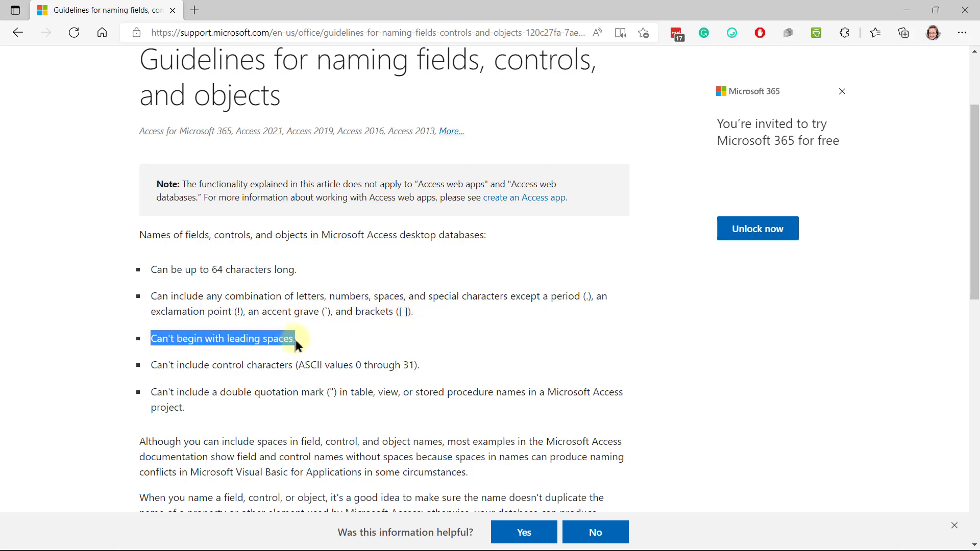
{"action": "left_click", "coordinate": [317, 340]}
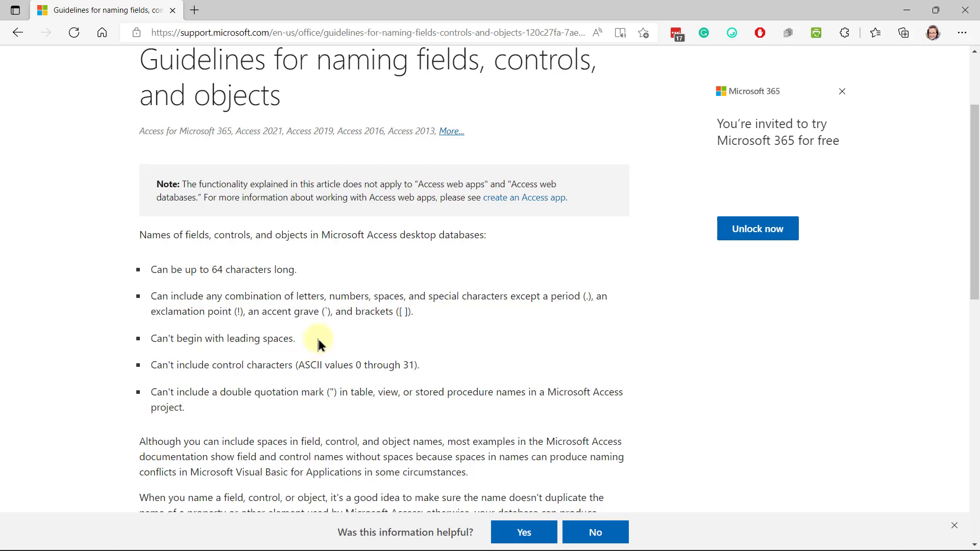
{"action": "left_click_drag", "start_coordinate": [333, 390], "coordinate": [326, 391]}
{"action": "left_click", "coordinate": [935, 10]}
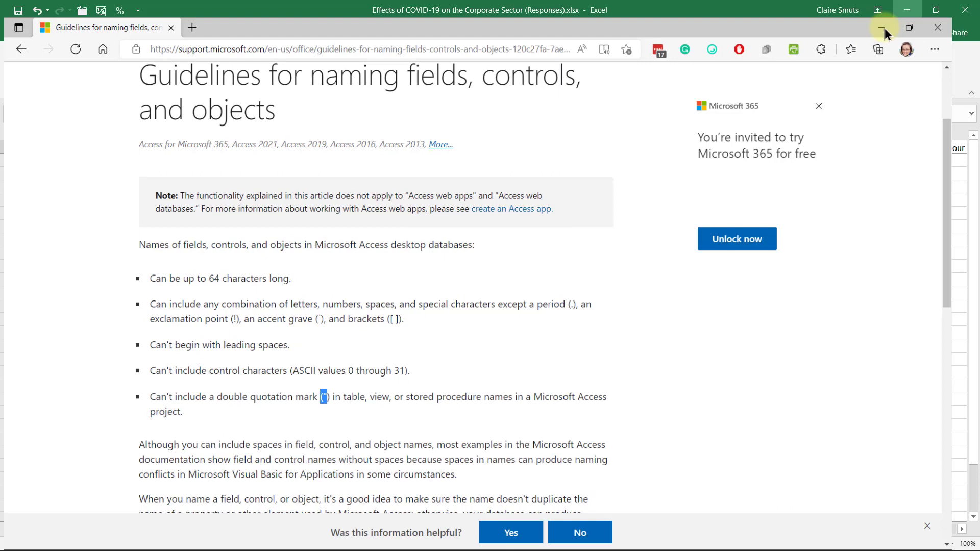
{"action": "left_click", "coordinate": [882, 27]}
{"action": "left_click", "coordinate": [5, 143]}
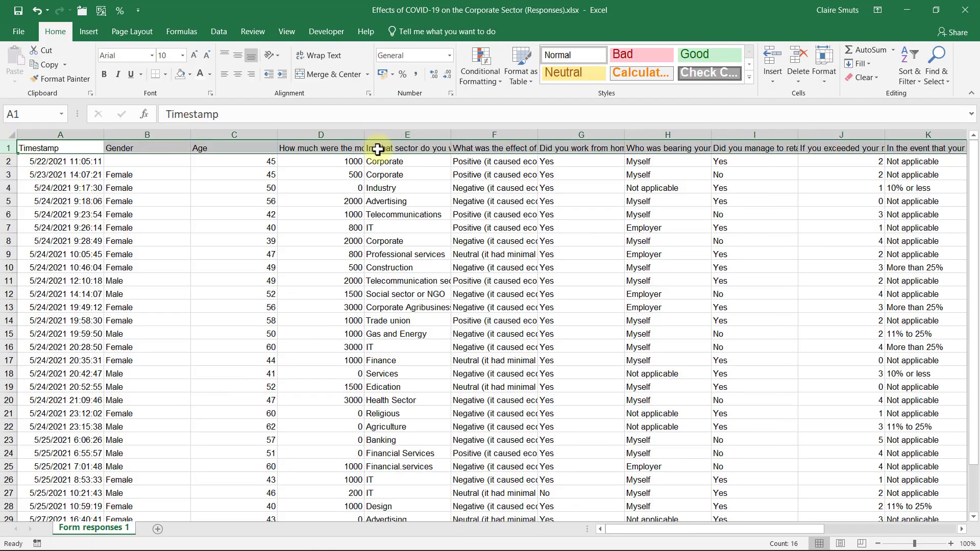
Step: Set up a find-and-replace of Ja with Yes in the work-from-home and work-life balance columns, G and I
{"action": "left_click", "coordinate": [543, 230]}
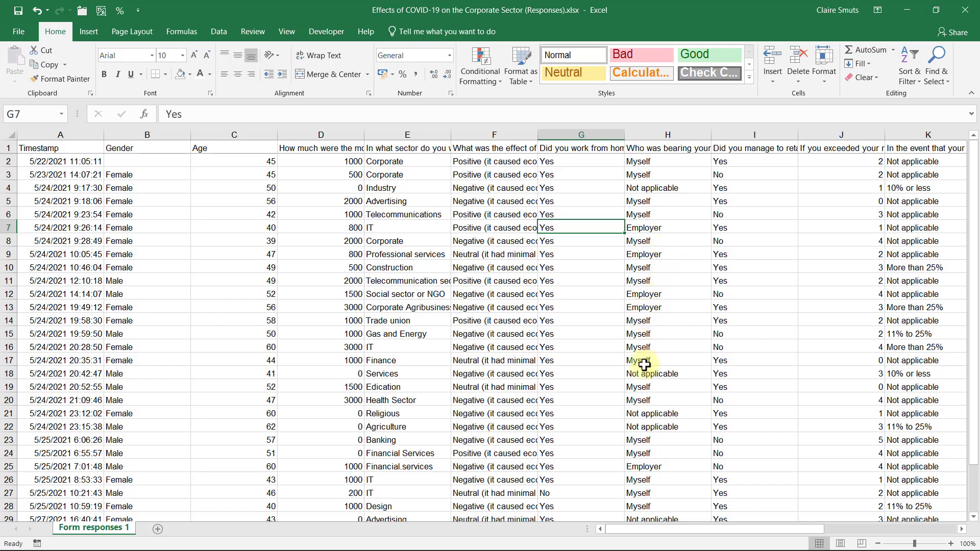
{"action": "key", "text": "ctrl+Up"}
{"action": "key", "text": "ctrl+space"}
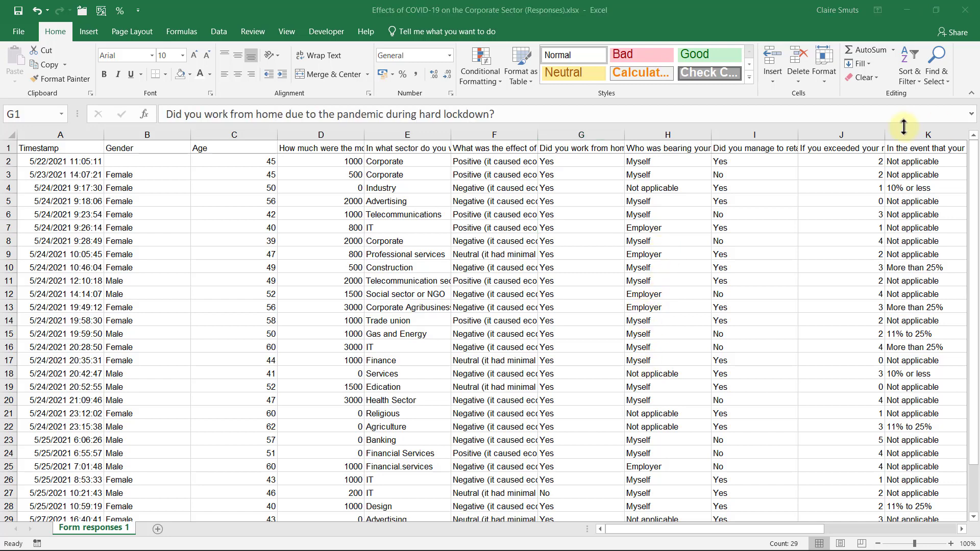
{"action": "left_click", "coordinate": [587, 135]}
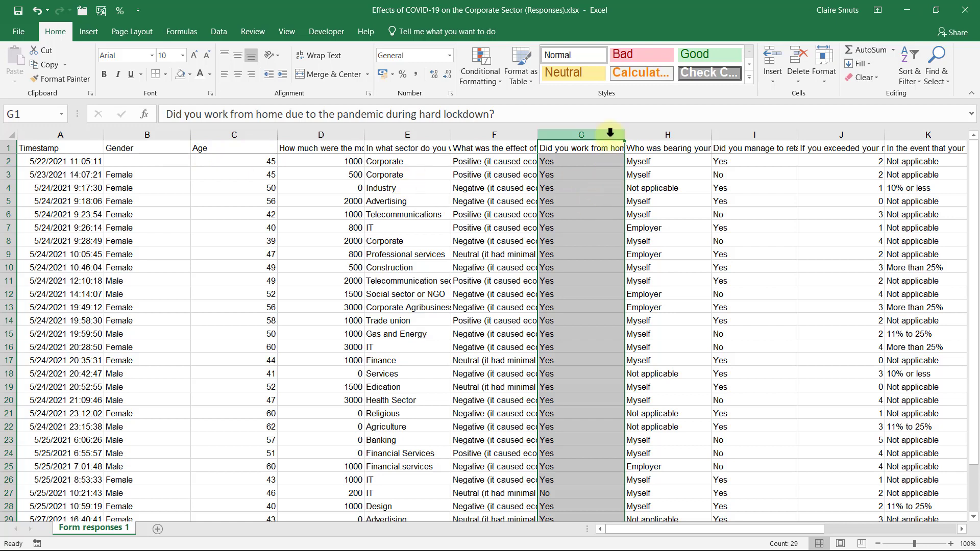
{"action": "left_click", "coordinate": [761, 134], "text": "ctrl"}
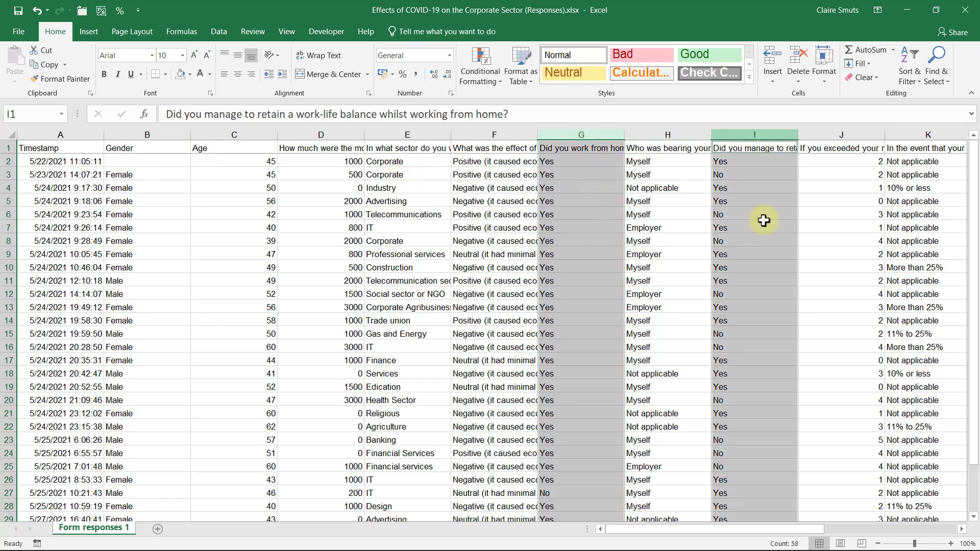
{"action": "left_click", "coordinate": [945, 76]}
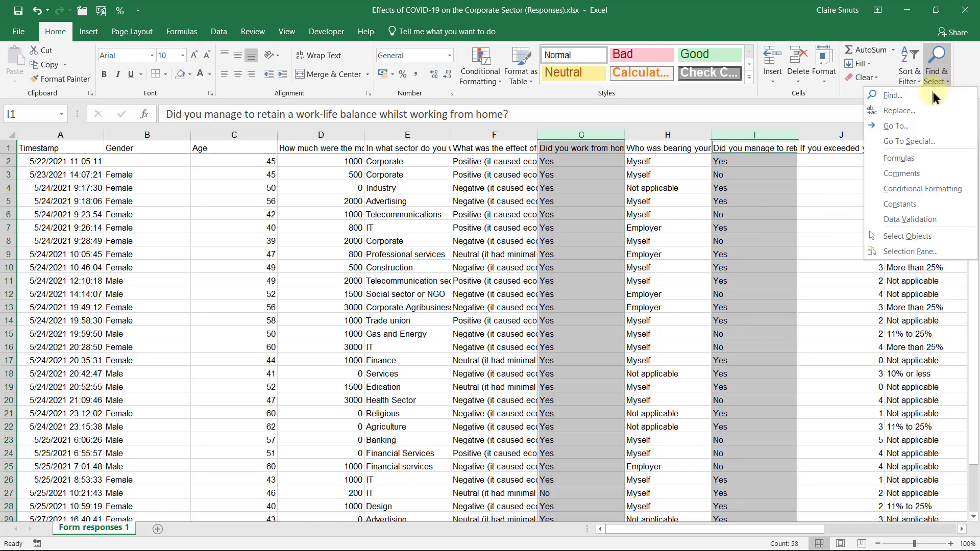
{"action": "left_click", "coordinate": [901, 111]}
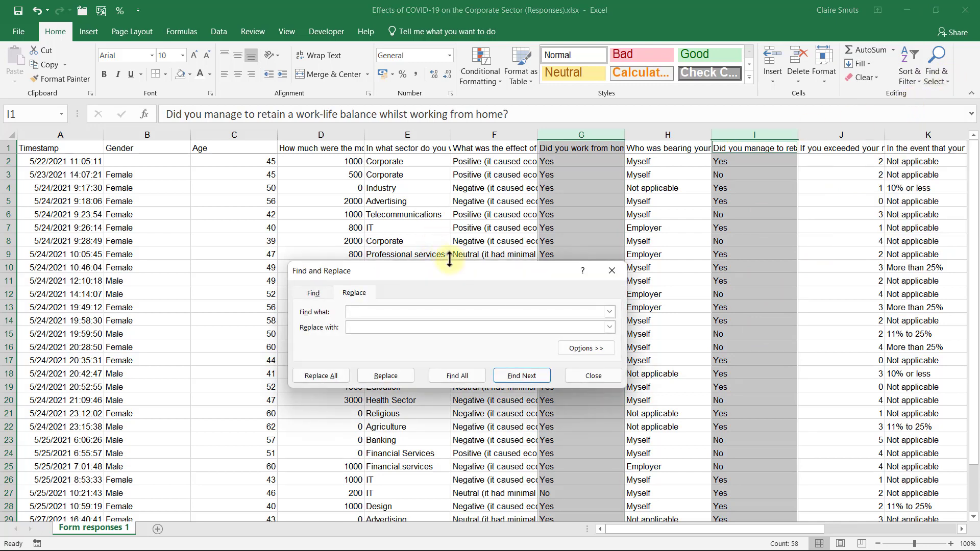
{"action": "type", "text": "JaJa"}
{"action": "key", "text": "BackSpace"}
{"action": "key", "text": "BackSpace"}
{"action": "type", "text": "Yes"}
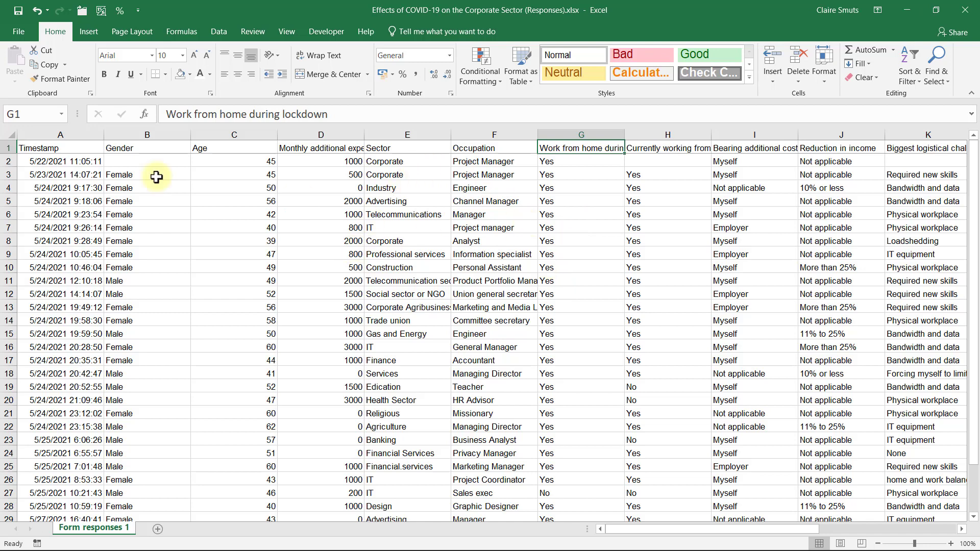
Step: Save the Effects of COVID-19 on the Corporate Sector (Responses).xlsx workbook and close it
{"action": "left_click", "coordinate": [17, 11]}
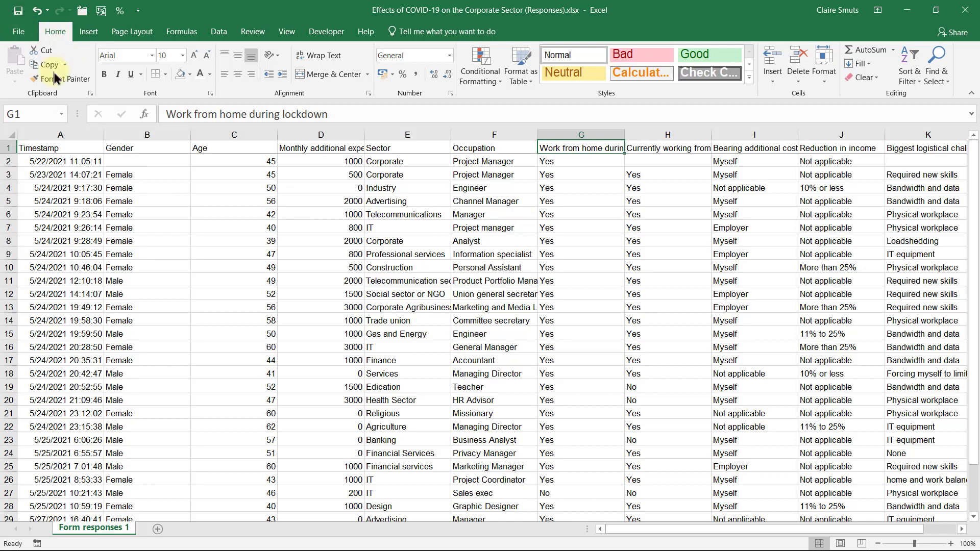
{"action": "left_click", "coordinate": [964, 11]}
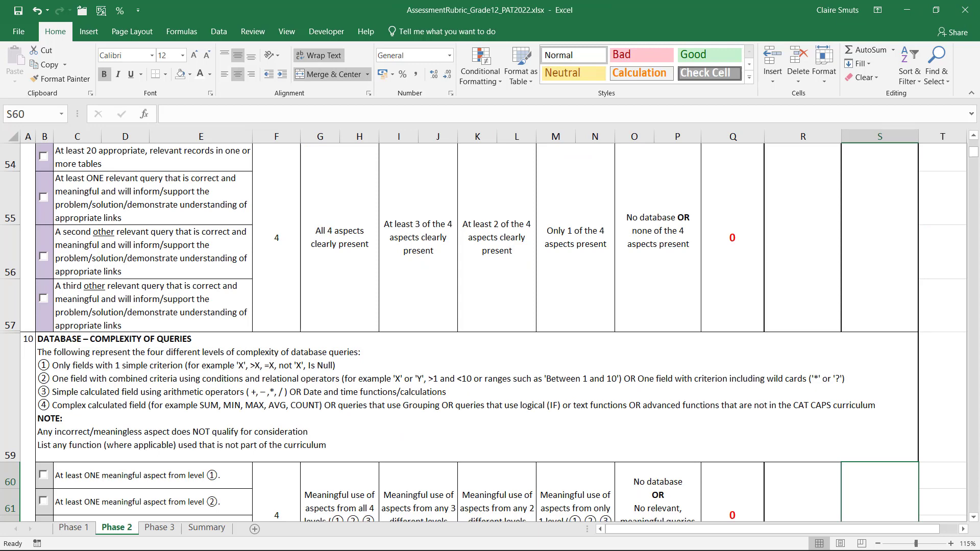
Step: Create a new Microsoft Access database in the Phase 2 Database folder, keeping the default name, and open it
{"action": "right_click", "coordinate": [541, 229]}
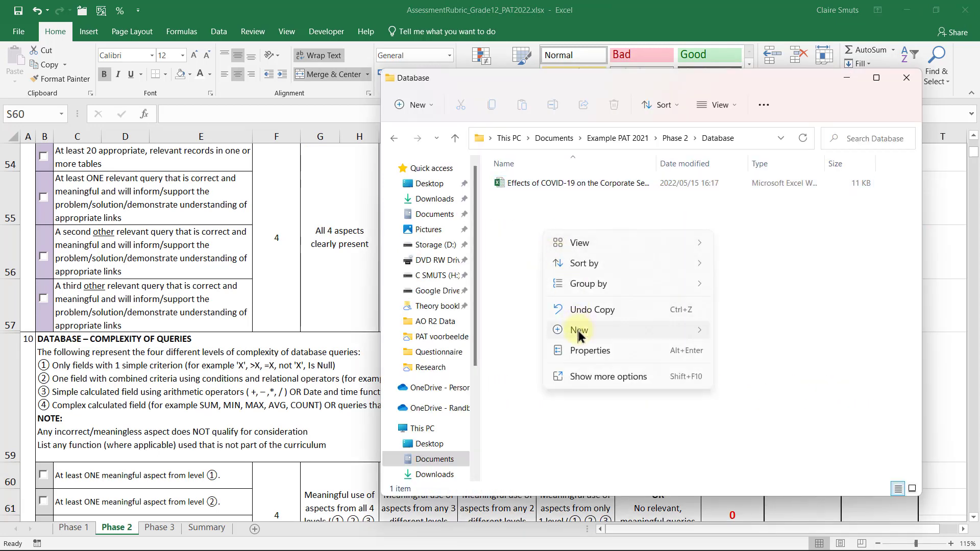
{"action": "mouse_move", "coordinate": [580, 332]}
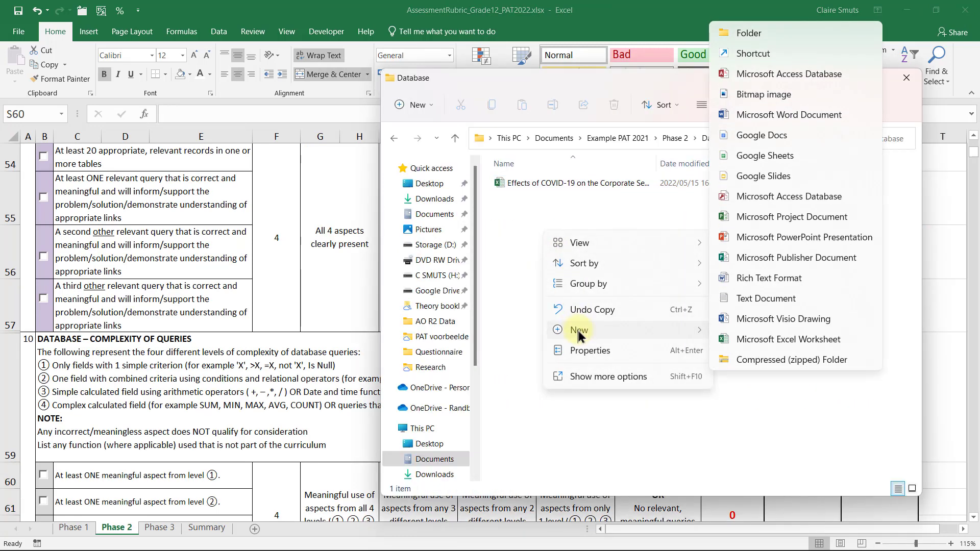
{"action": "left_click", "coordinate": [822, 74]}
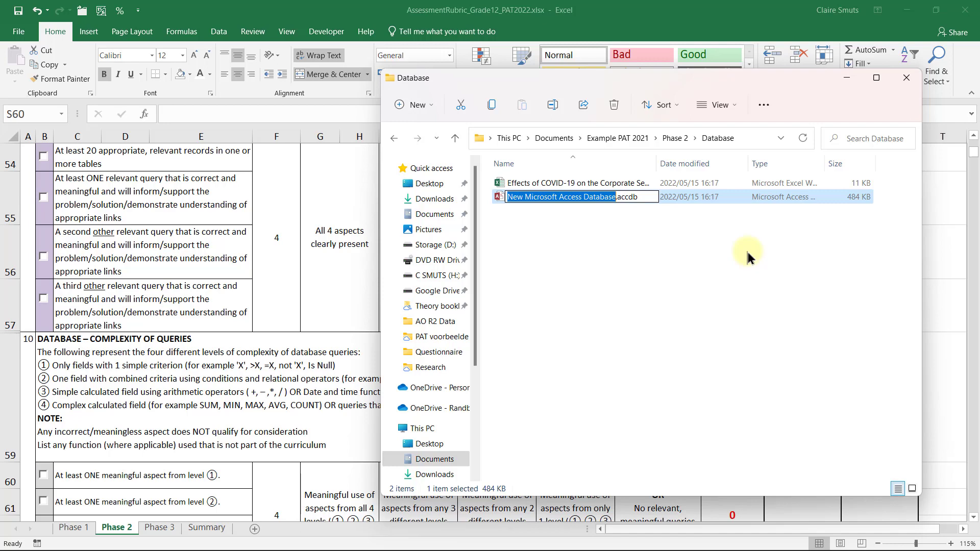
{"action": "key", "text": "Return"}
{"action": "key", "text": "Return"}
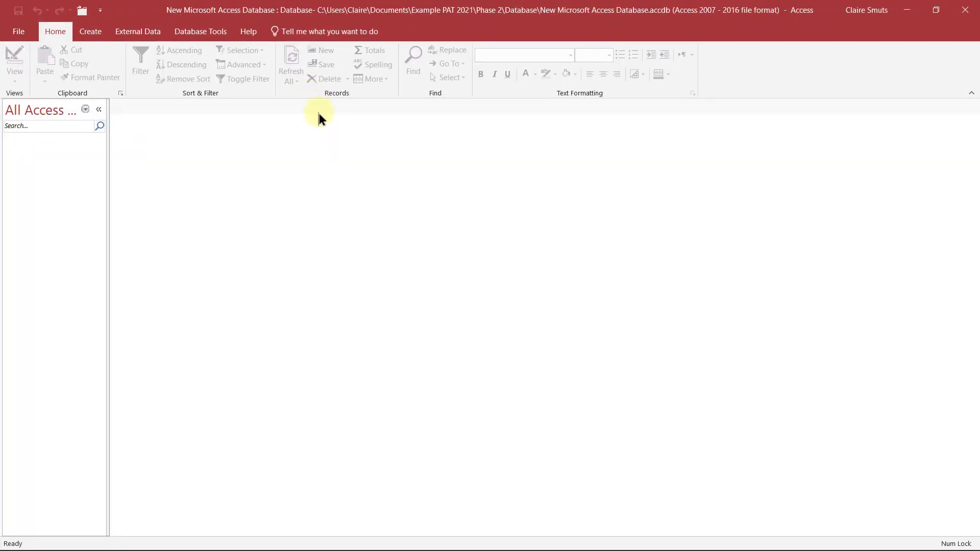
Step: Start importing the Effects of COVID-19 Excel workbook from Example PAT 2021 > Phase 2 > Database into a new table in the current database
{"action": "left_click", "coordinate": [80, 37]}
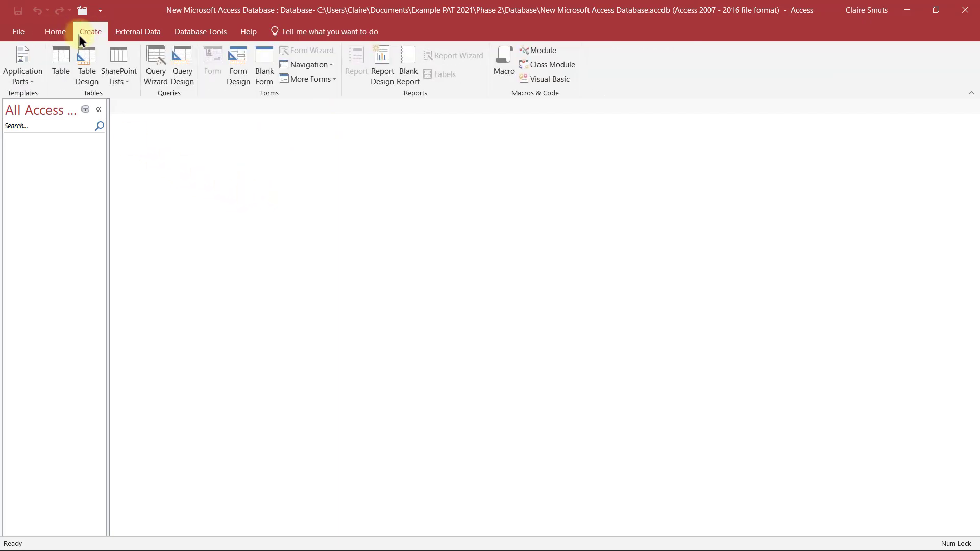
{"action": "left_click", "coordinate": [153, 36]}
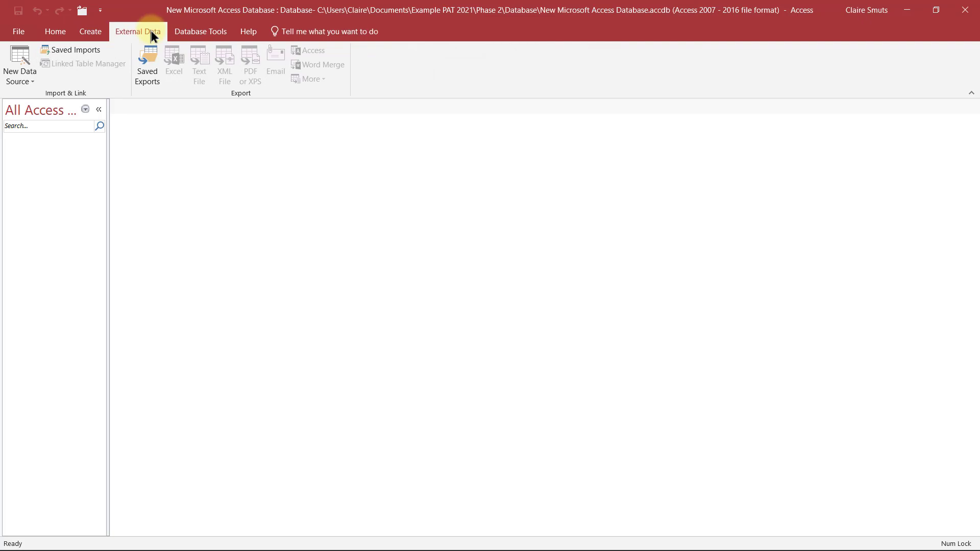
{"action": "left_click", "coordinate": [13, 82]}
{"action": "mouse_move", "coordinate": [27, 102]}
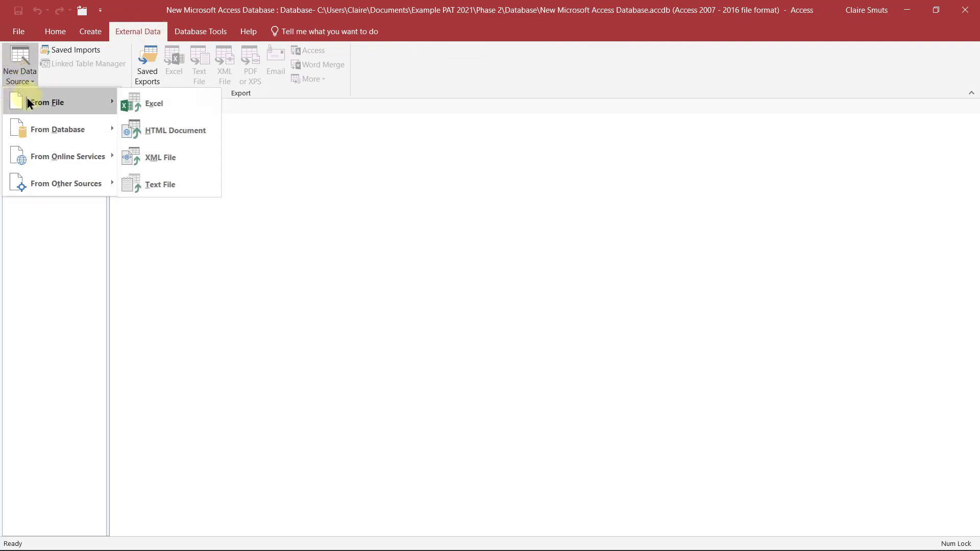
{"action": "left_click", "coordinate": [202, 100]}
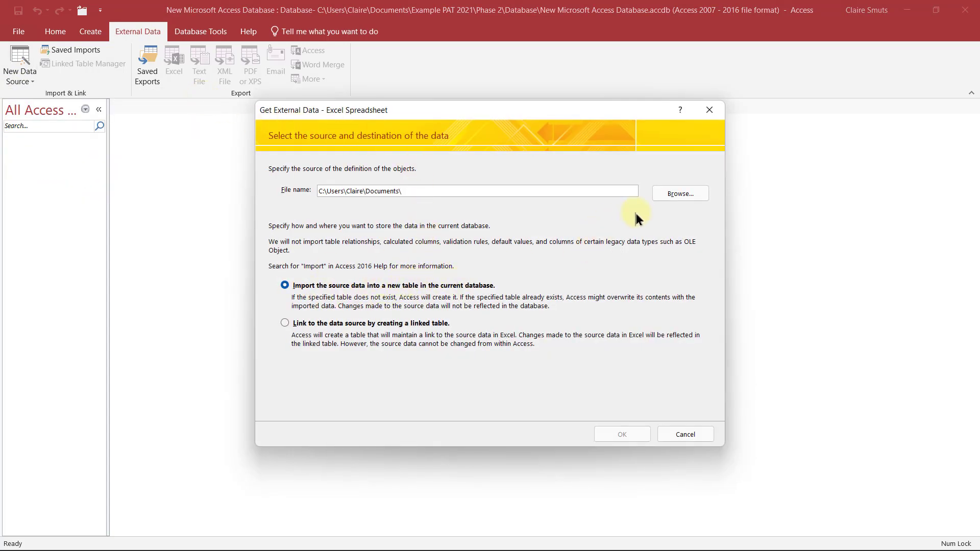
{"action": "left_click", "coordinate": [681, 194]}
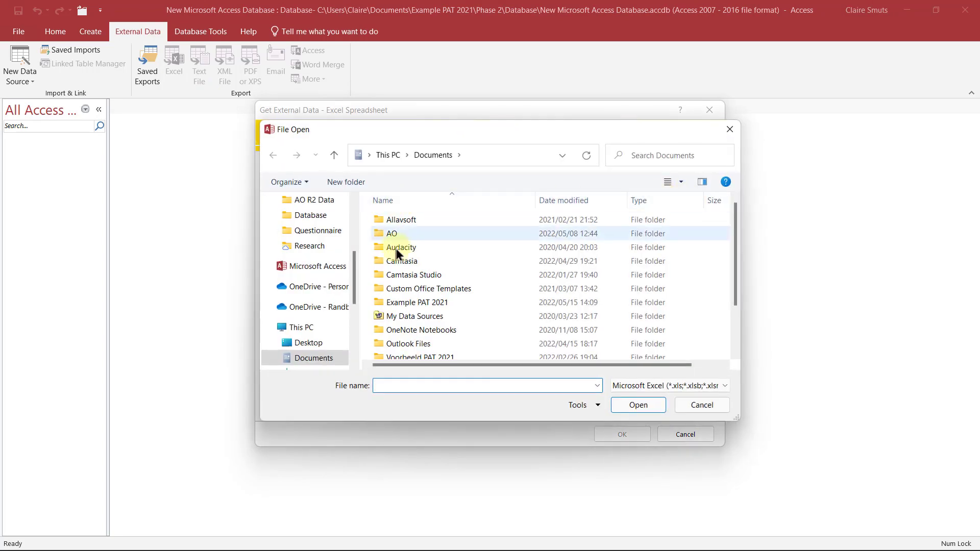
{"action": "double_click", "coordinate": [439, 301]}
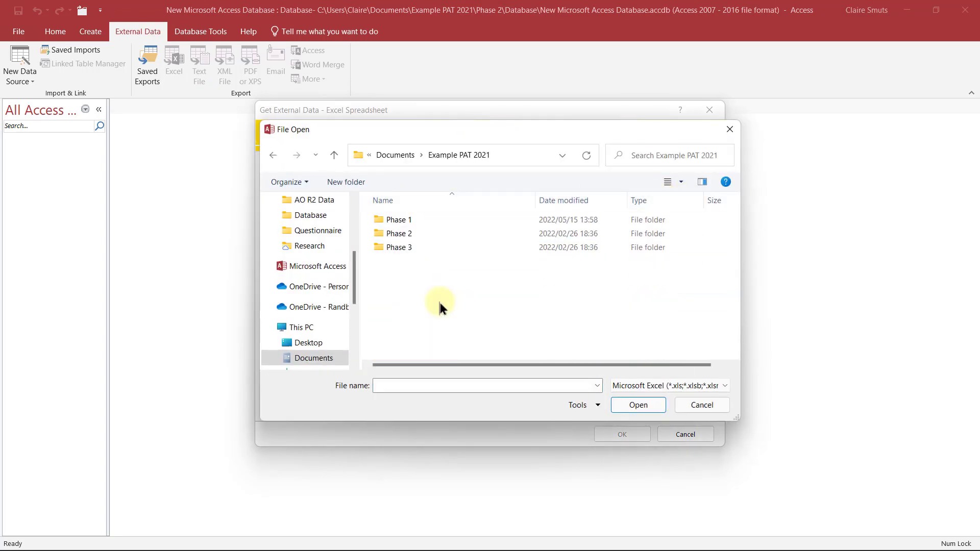
{"action": "left_click", "coordinate": [437, 234]}
{"action": "double_click", "coordinate": [437, 234]}
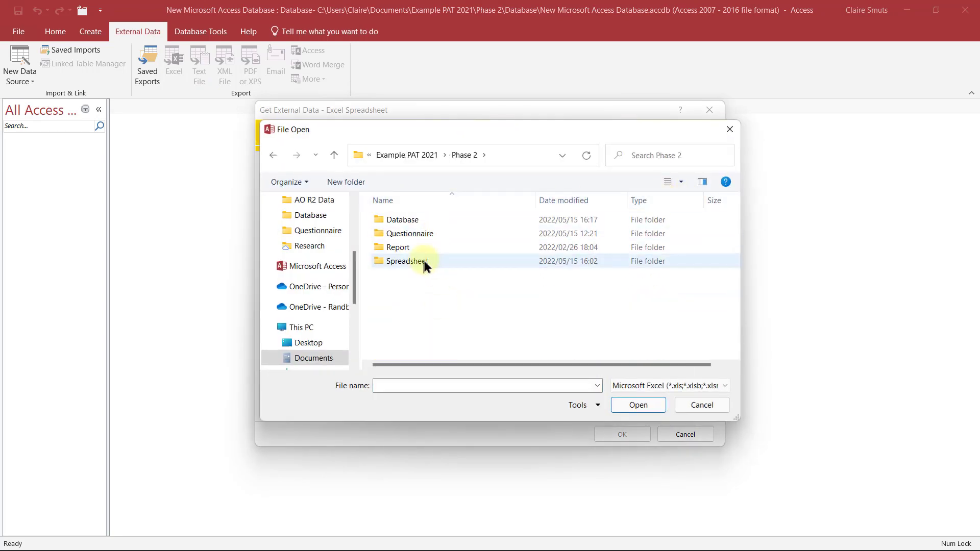
{"action": "double_click", "coordinate": [447, 220]}
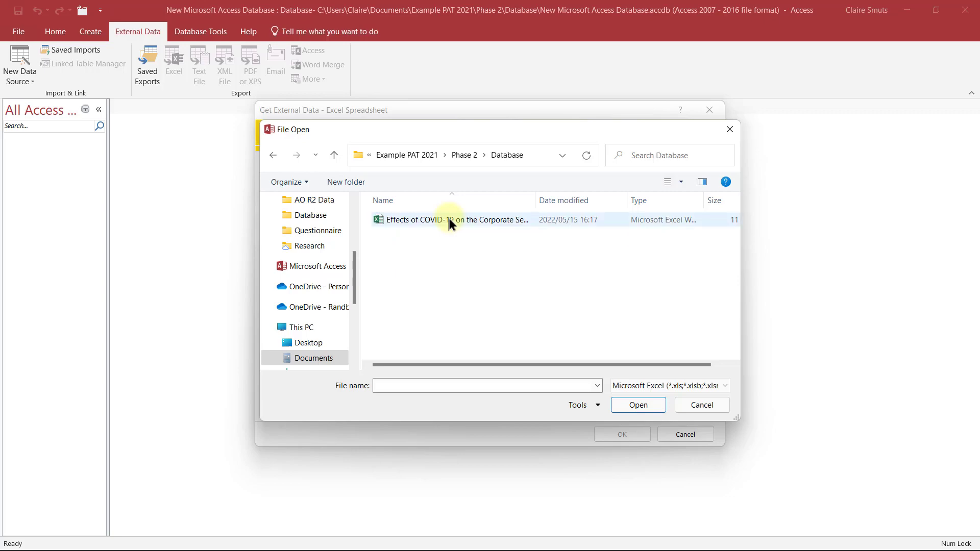
{"action": "double_click", "coordinate": [448, 220]}
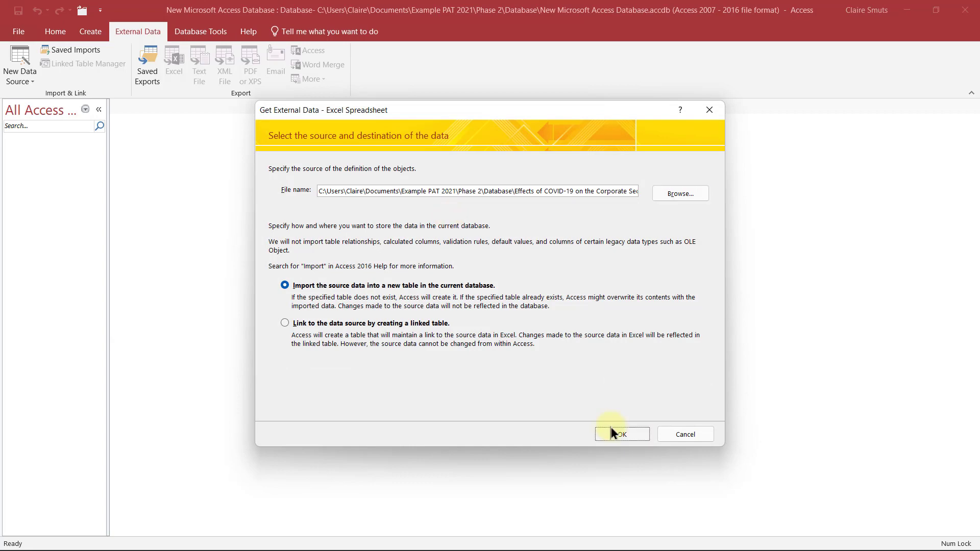
{"action": "left_click", "coordinate": [611, 430]}
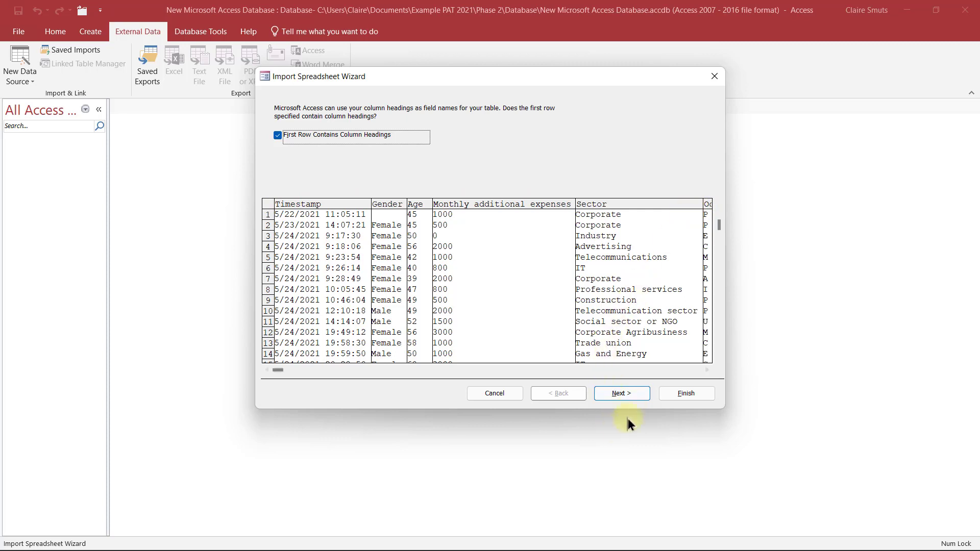
Step: Accept the first row as column headings and set the Monthly additional expenses field's data type to Currency
{"action": "left_click", "coordinate": [633, 390]}
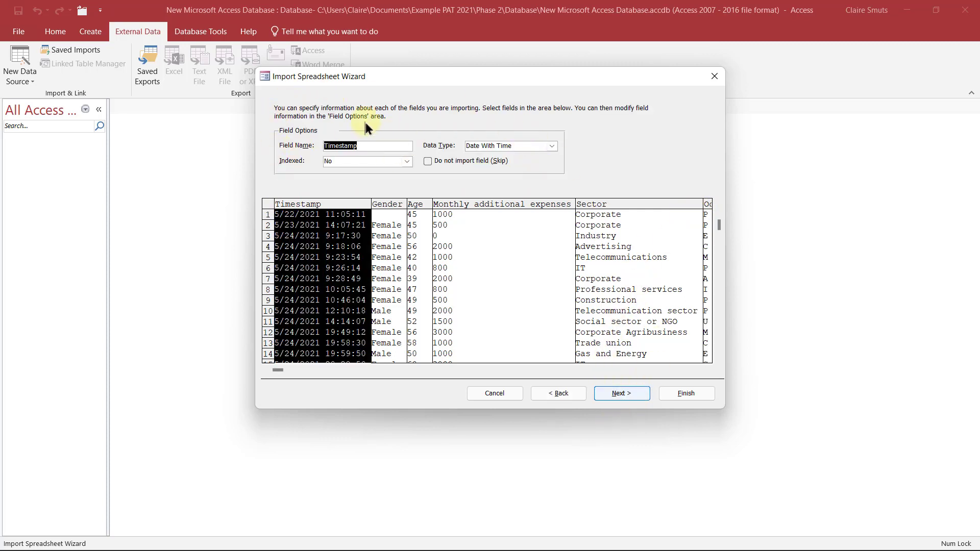
{"action": "left_click", "coordinate": [387, 205]}
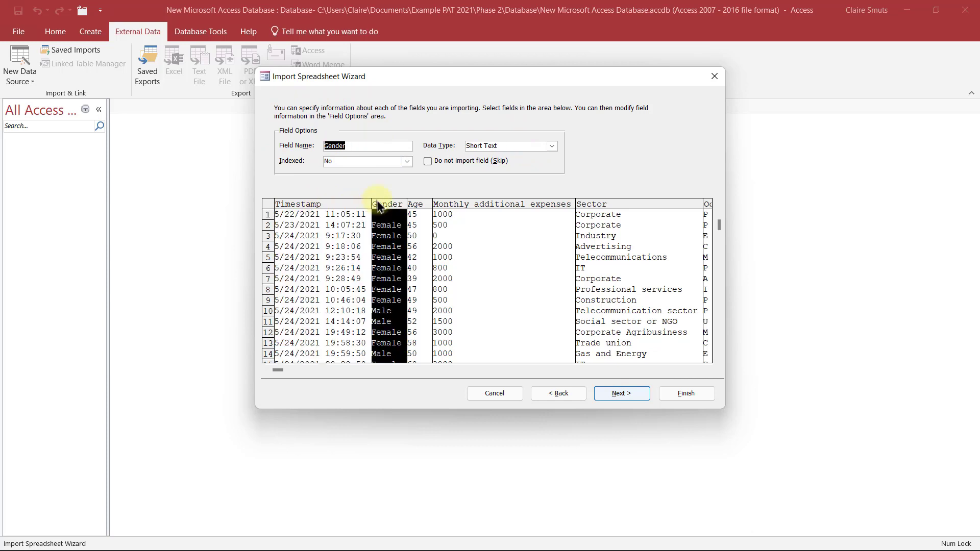
{"action": "left_click", "coordinate": [418, 206]}
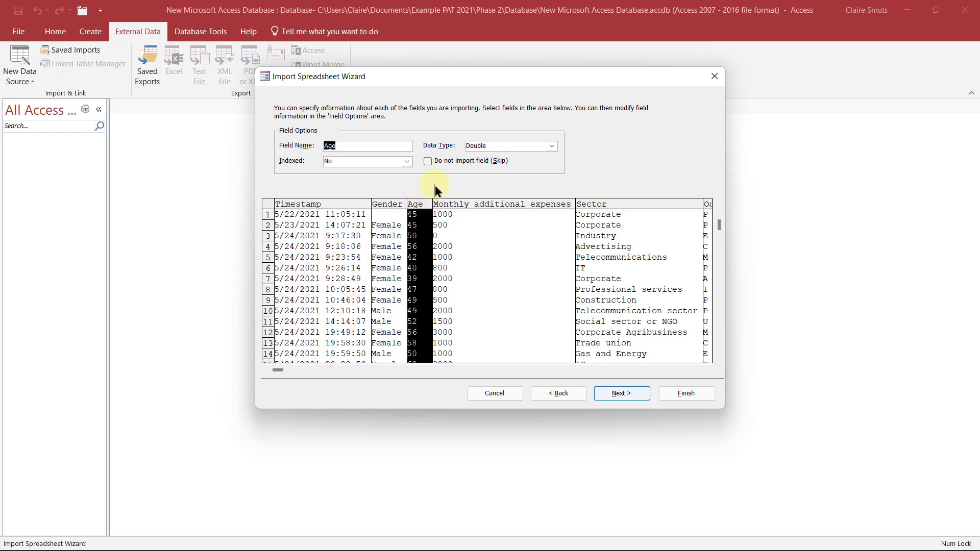
{"action": "left_click", "coordinate": [464, 204]}
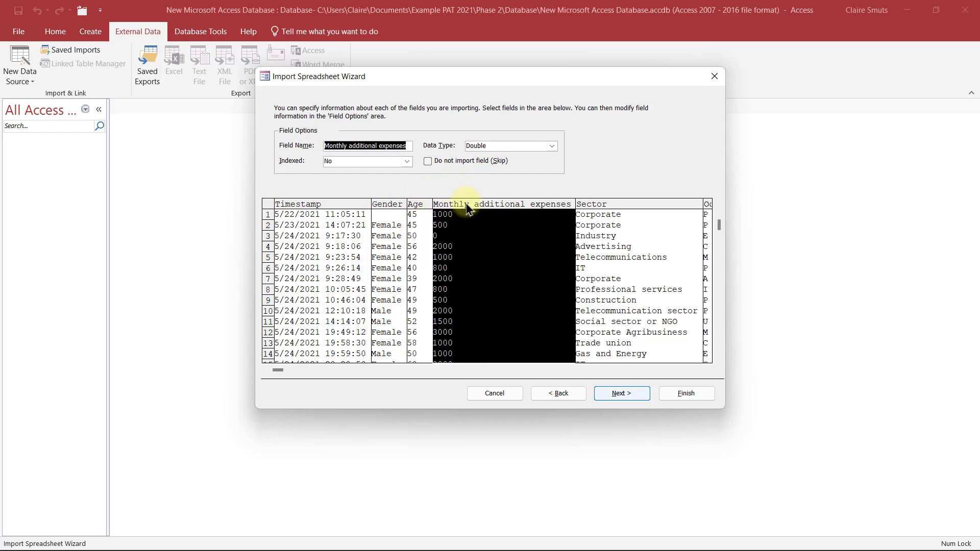
{"action": "left_click", "coordinate": [552, 146]}
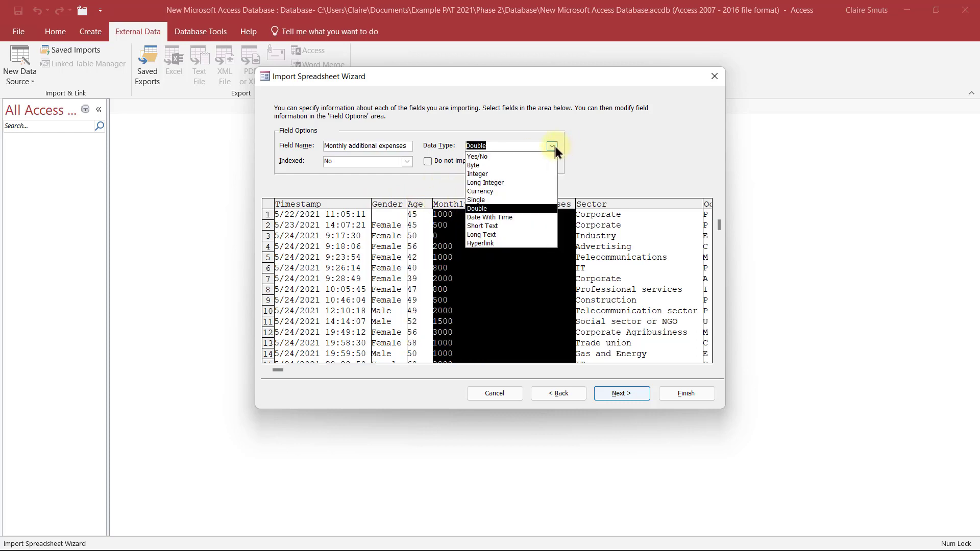
{"action": "left_click", "coordinate": [512, 192]}
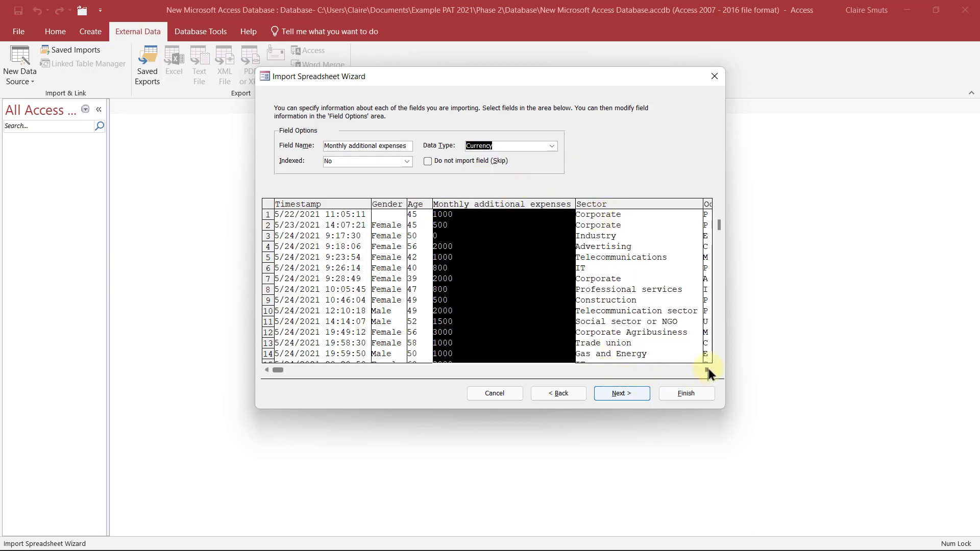
Step: Review the remaining import fields, keeping Short Text for Occupation and the work-from-home field, and continue to the primary key options
{"action": "left_click_drag", "start_coordinate": [706, 368], "coordinate": [705, 367]}
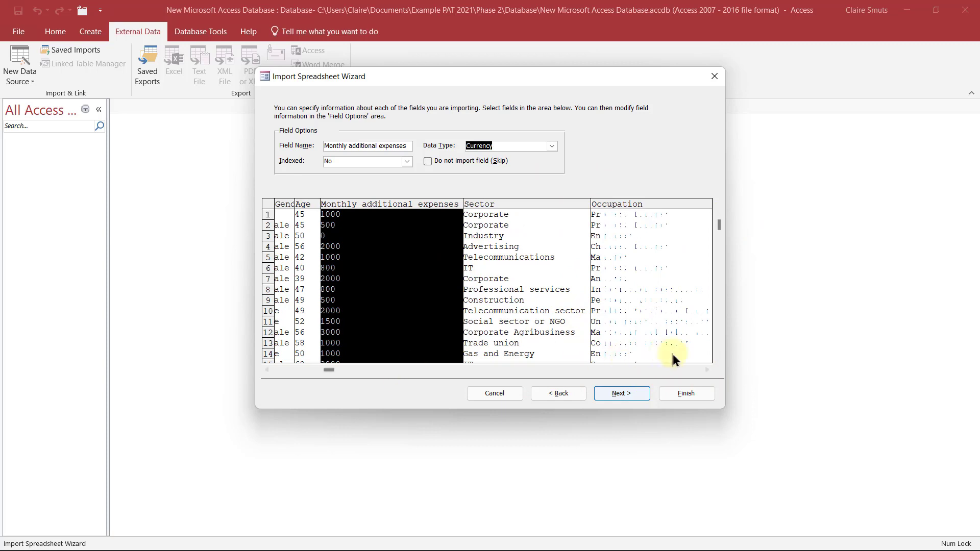
{"action": "left_click_drag", "start_coordinate": [706, 367], "coordinate": [706, 367]}
{"action": "left_click", "coordinate": [466, 212]}
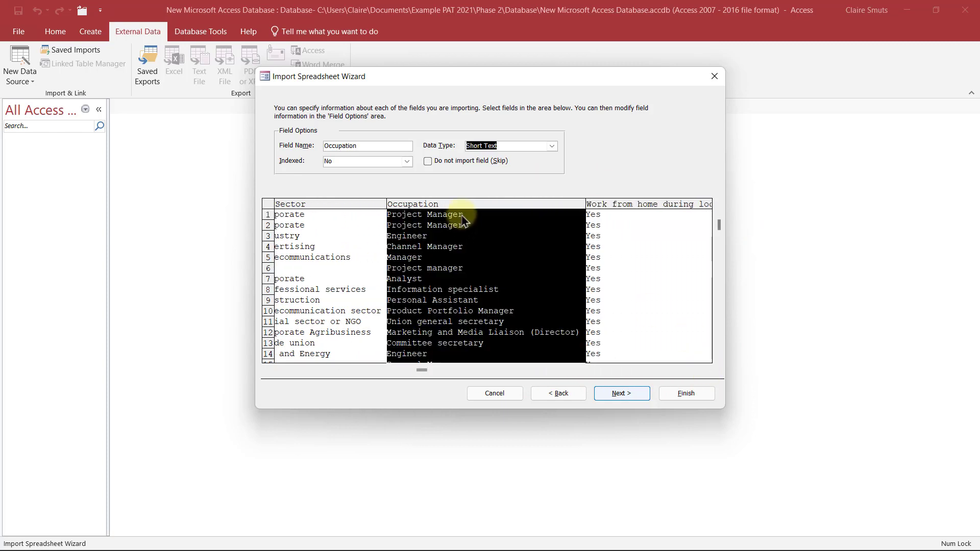
{"action": "left_click", "coordinate": [627, 212]}
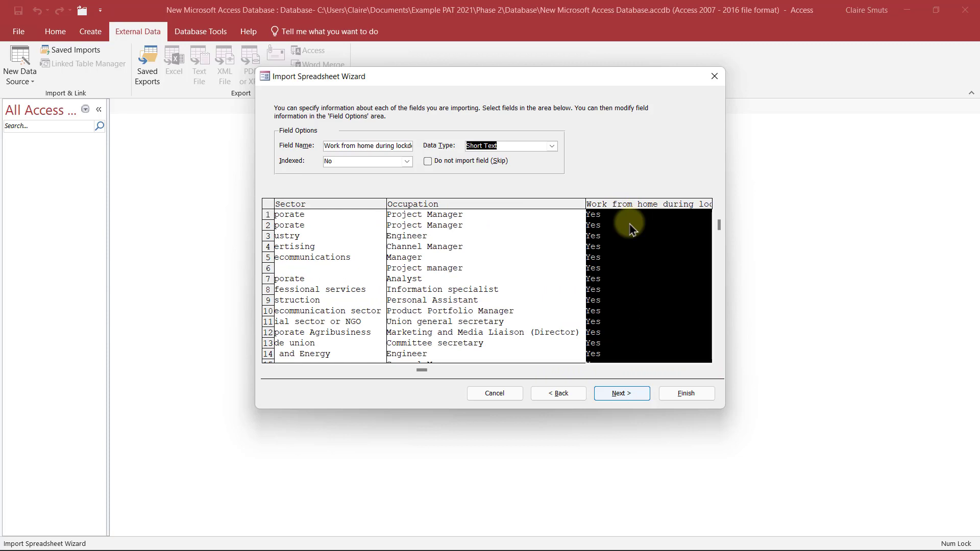
{"action": "left_click", "coordinate": [707, 369]}
{"action": "left_click", "coordinate": [707, 369]}
{"action": "left_click", "coordinate": [619, 394]}
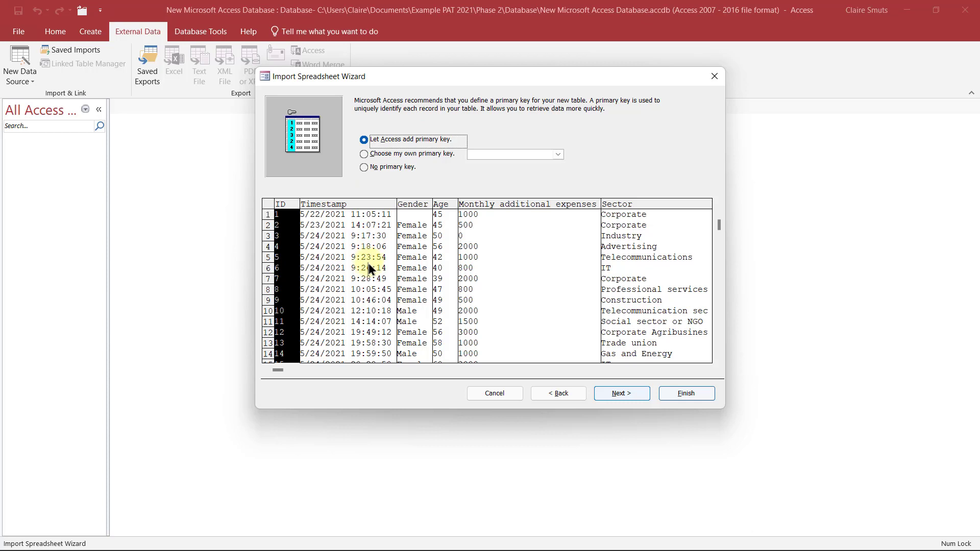
Step: Finish the import with no primary key into a table named Form responses, without saving the import steps
{"action": "left_click", "coordinate": [384, 167]}
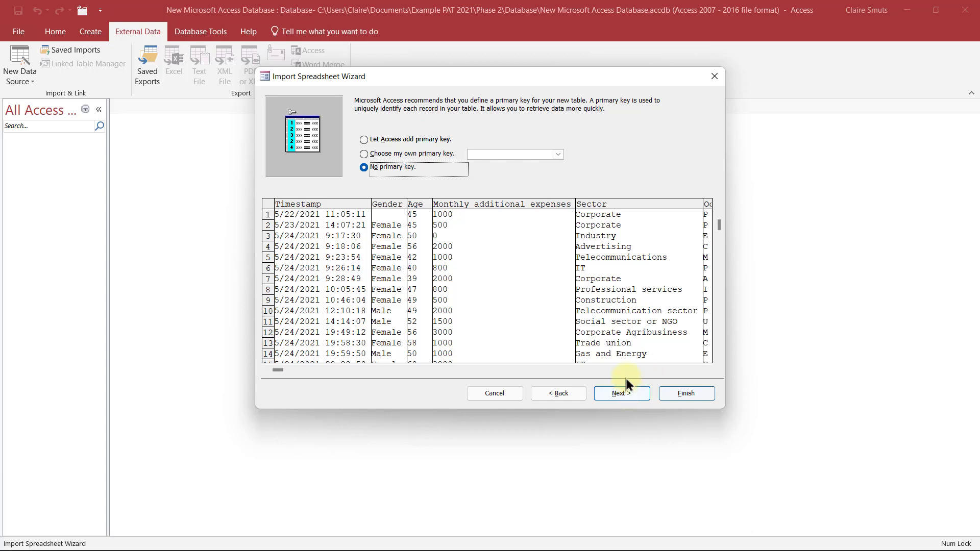
{"action": "left_click", "coordinate": [607, 394]}
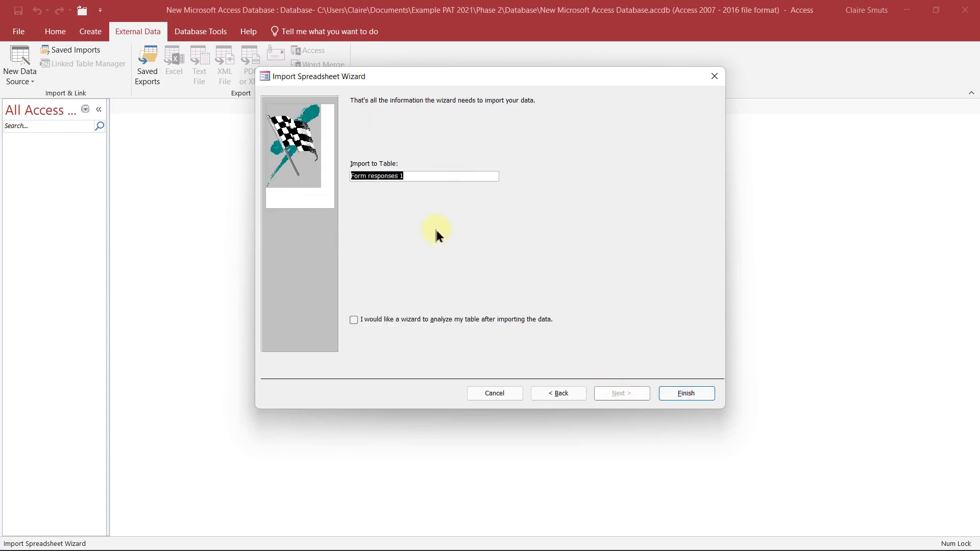
{"action": "left_click", "coordinate": [429, 174]}
{"action": "key", "text": "BackSpace"}
{"action": "key", "text": "Return"}
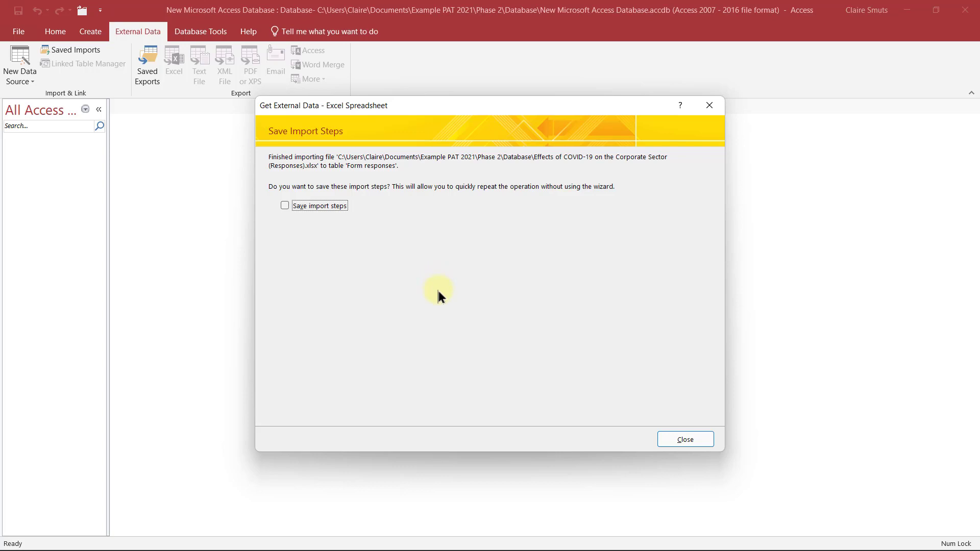
{"action": "left_click", "coordinate": [686, 440]}
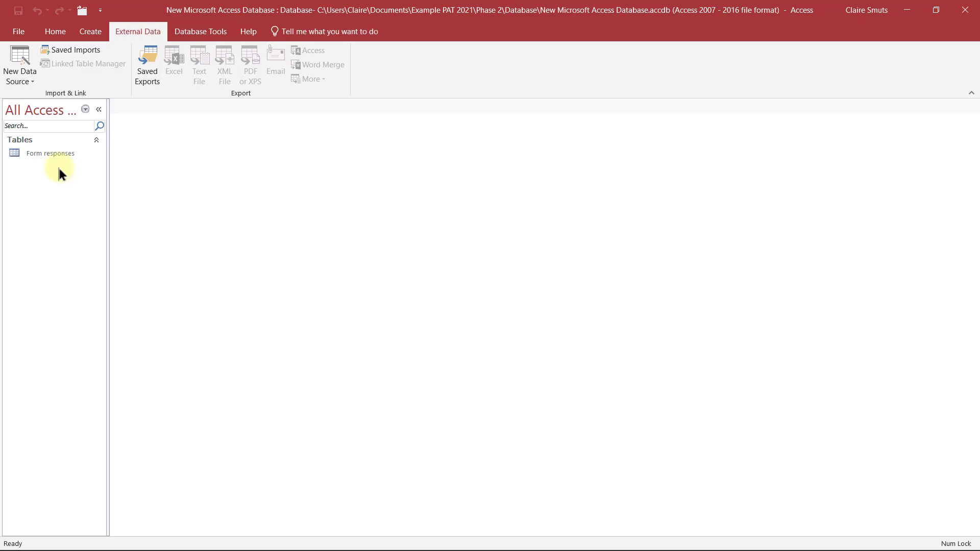
Step: Switch to the AssessmentRubric_Grade12_PAT2022.xlsx workbook in Excel and tick the suitable table, at least 5 fields and single data units criteria under Database - Basic Design
{"action": "left_click", "coordinate": [67, 155]}
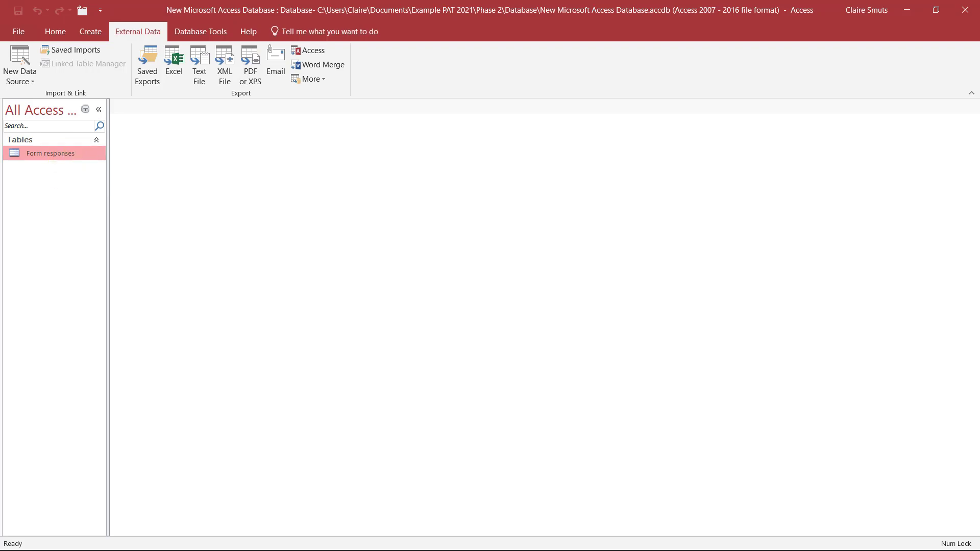
{"action": "key", "text": "alt+Tab"}
{"action": "left_click", "coordinate": [163, 319]}
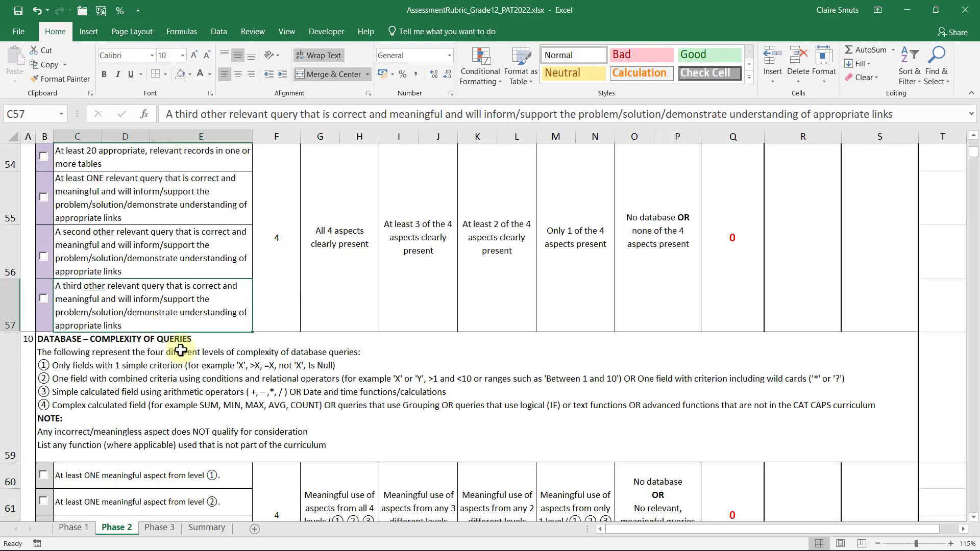
{"action": "scroll", "coordinate": [181, 349], "scroll_direction": "up", "scroll_amount": 3}
{"action": "scroll", "coordinate": [181, 348], "scroll_direction": "up", "scroll_amount": 3}
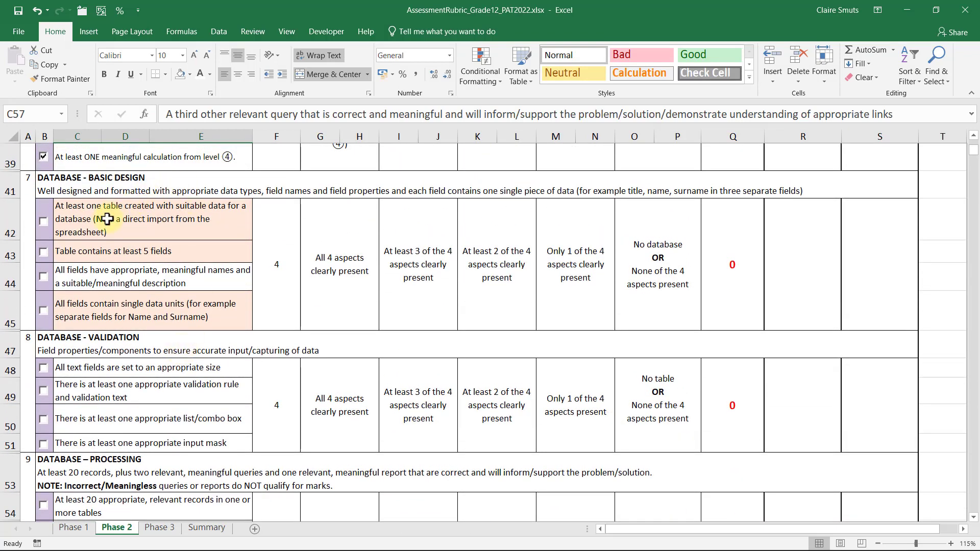
{"action": "left_click", "coordinate": [125, 220]}
{"action": "left_click", "coordinate": [43, 221]}
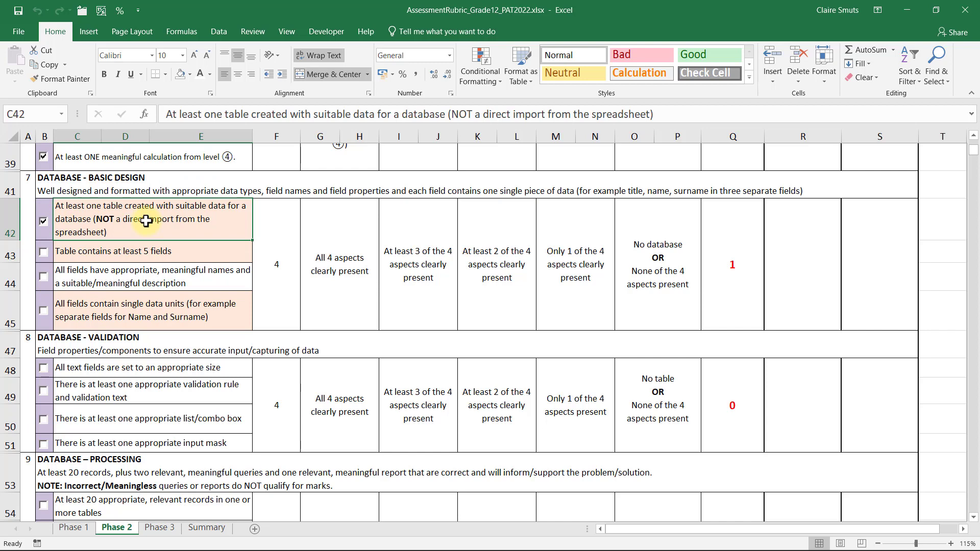
{"action": "left_click", "coordinate": [44, 252]}
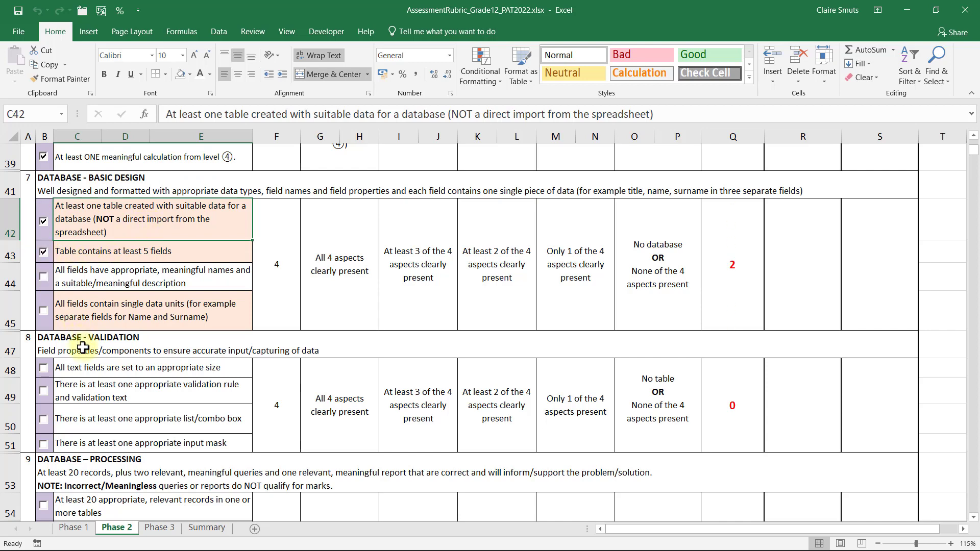
{"action": "left_click", "coordinate": [43, 311]}
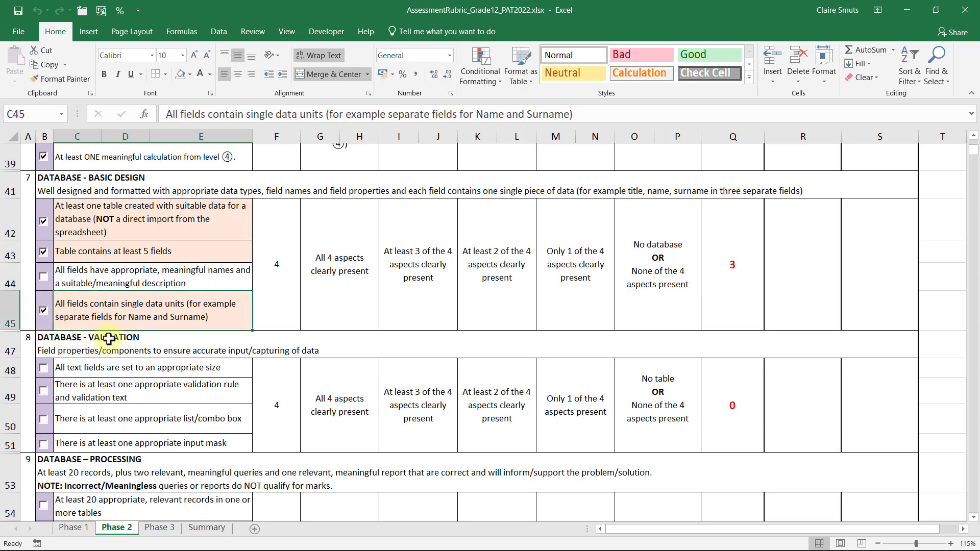